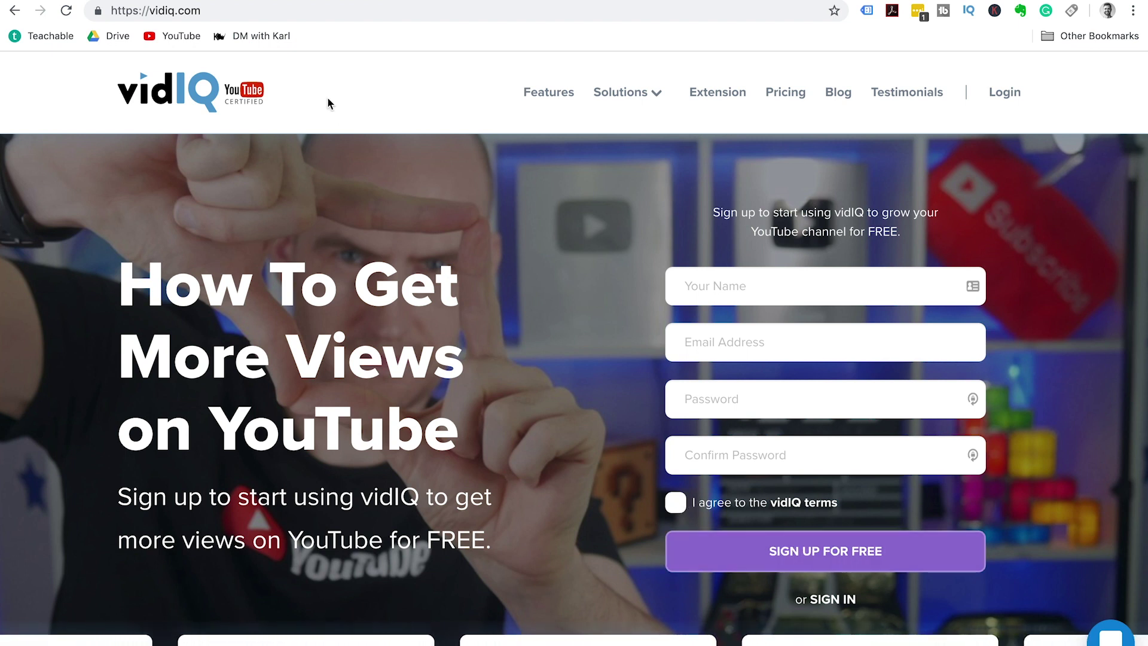
Load vidiq.com/vision, then open the vidIQ shortcuts panel from the IQ extension icon
left_click(244, 12)
left_click(244, 12)
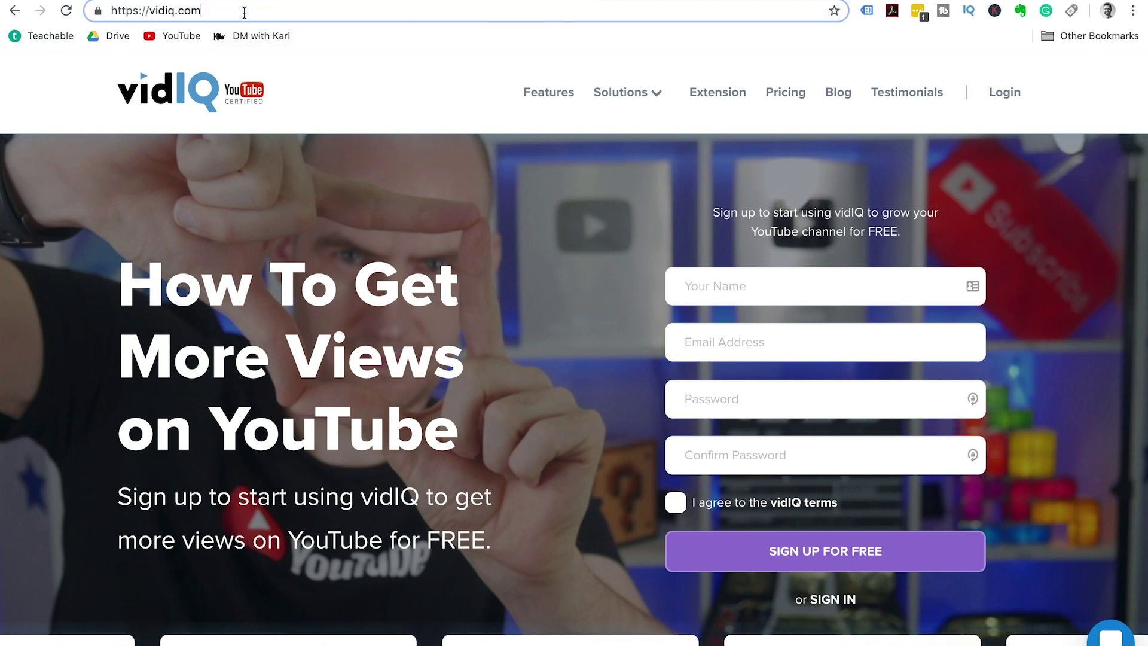
type("vision")
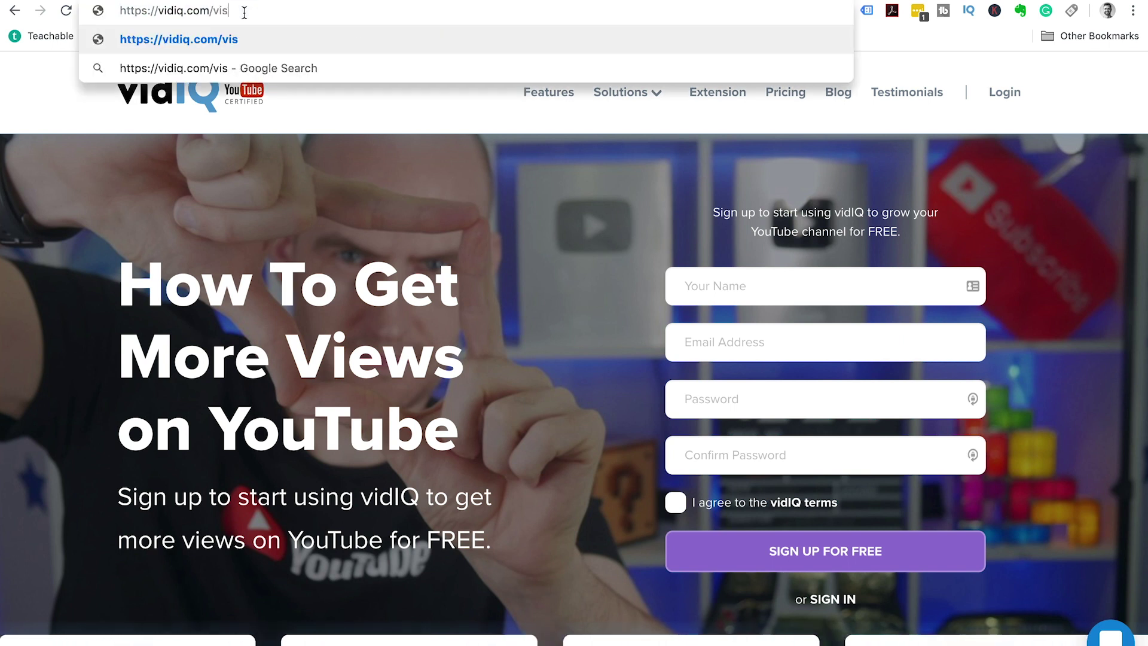
key("Return")
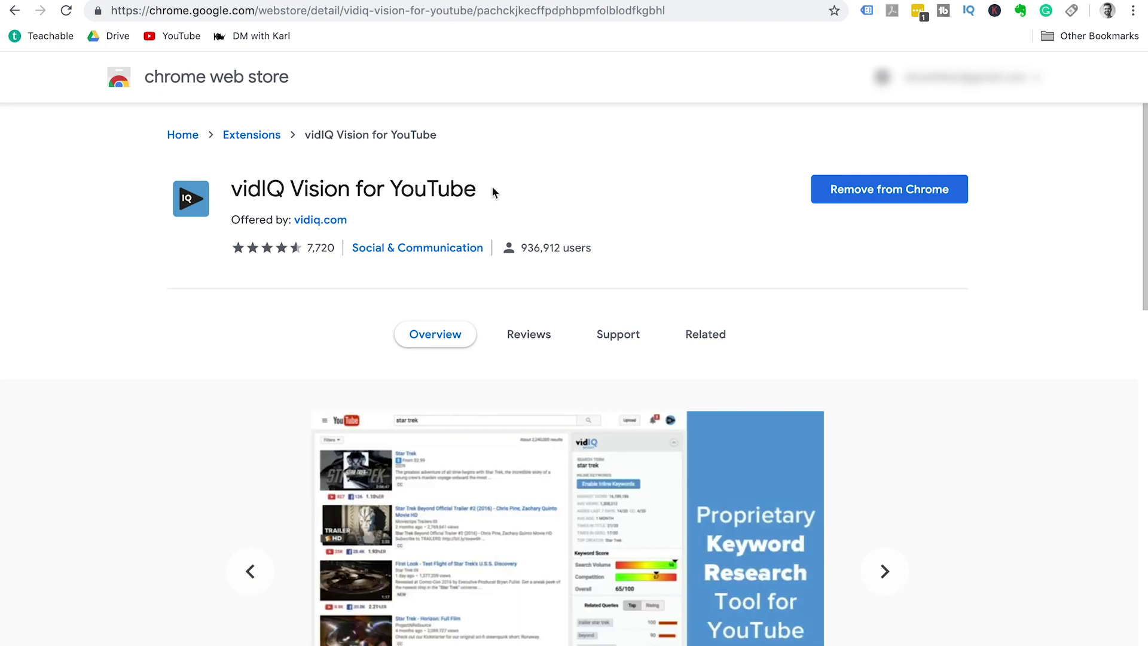
left_click(968, 11)
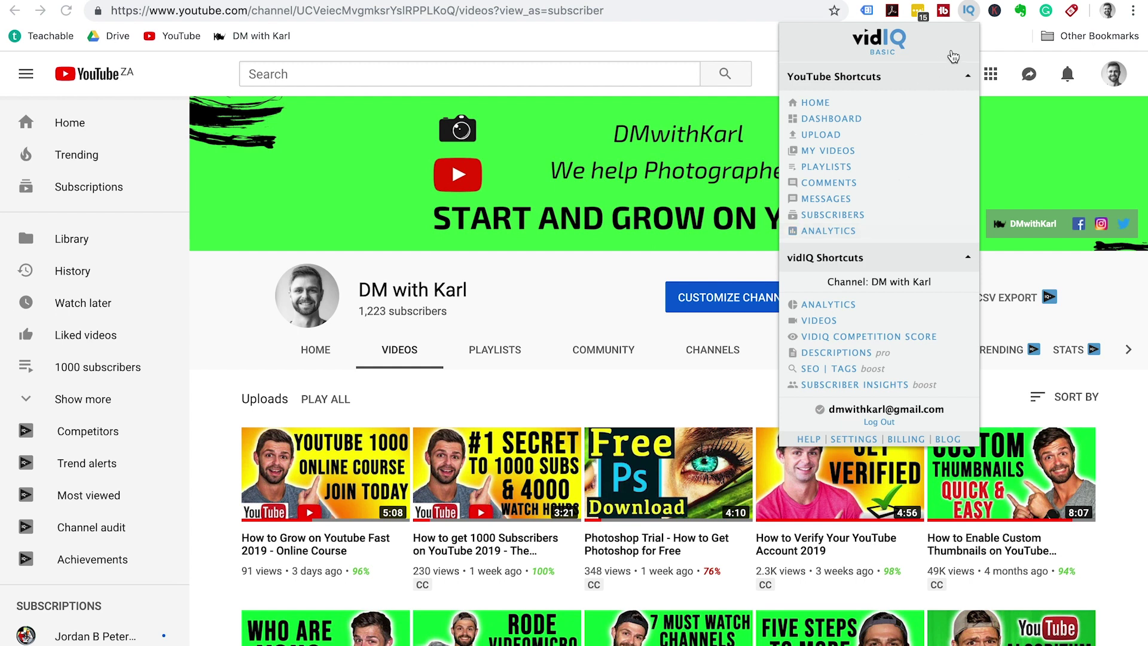
Close the vidIQ shortcuts panel with the IQ extension icon
left_click(971, 16)
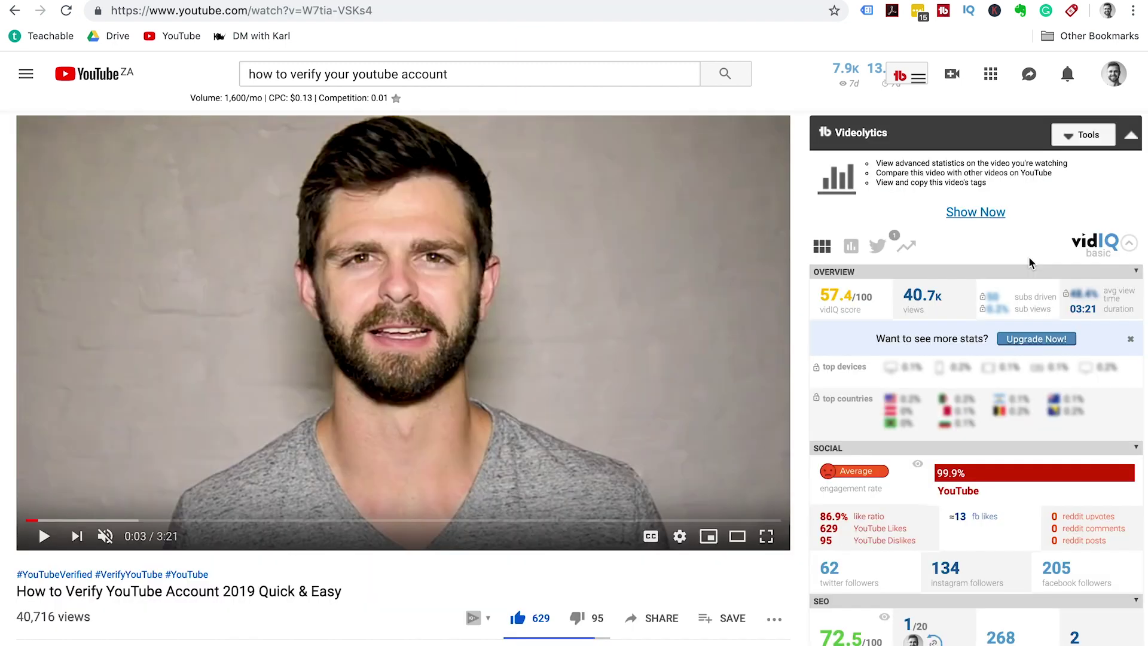
Scroll through the video's vidIQ SEO score, optimization checklist and video tags
scroll(845, 303, "down", 5)
mouse_move(845, 303)
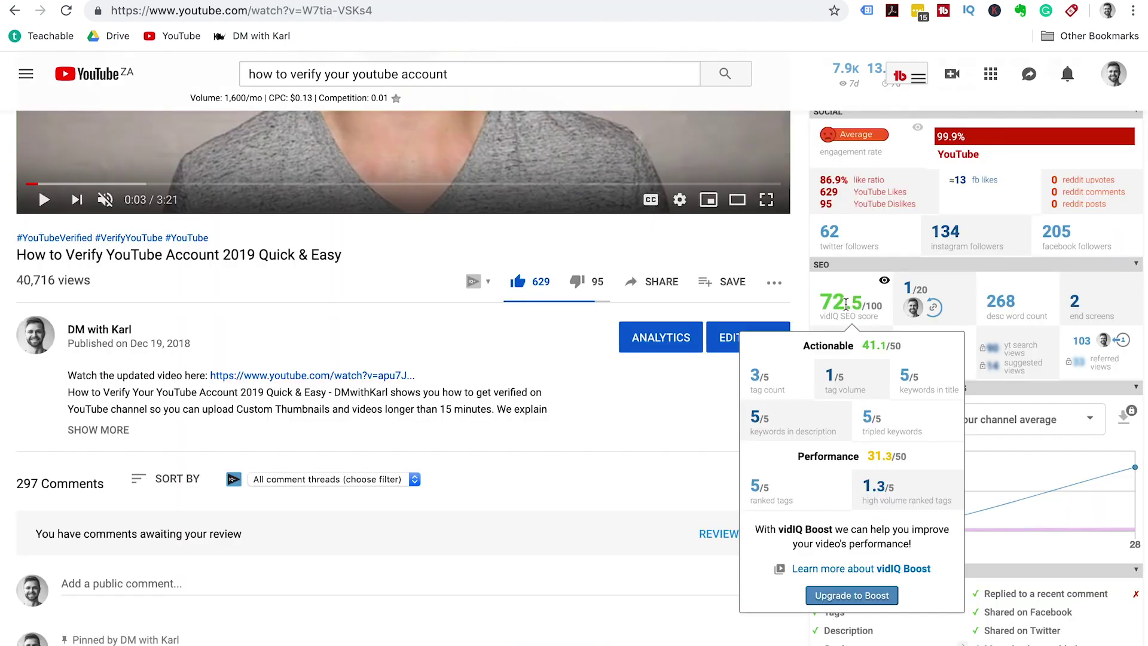
scroll(912, 261, "down", 5)
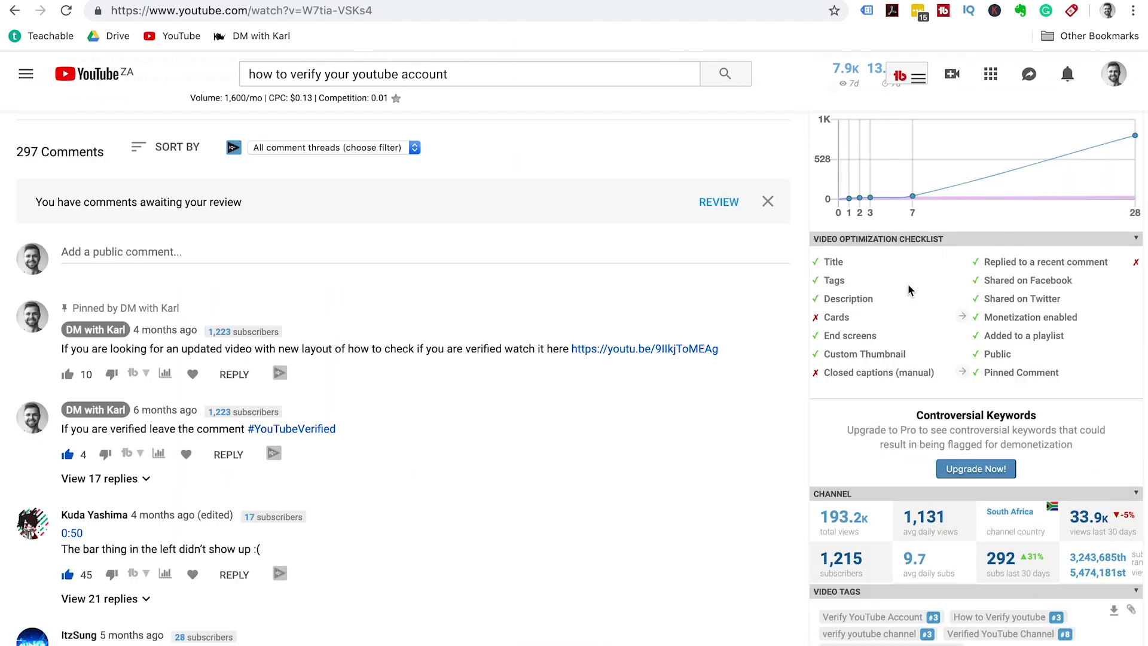
scroll(914, 311, "down", 5)
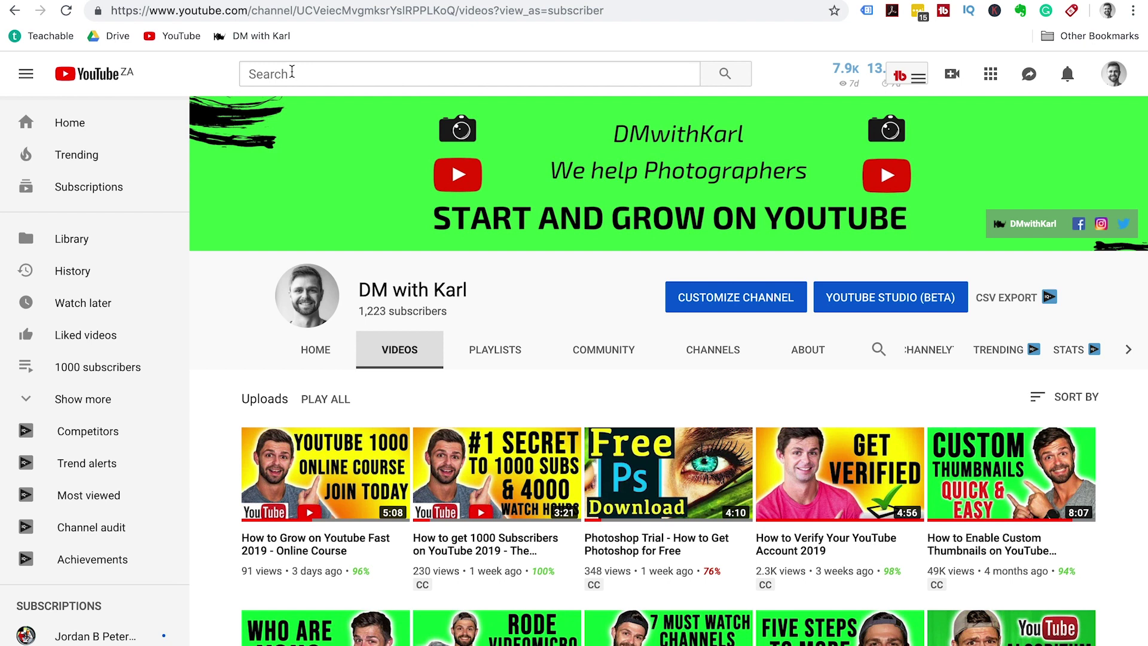
Search YouTube for 'how to verify your youtube account' from the 'how to ver' suggestions
left_click(292, 73)
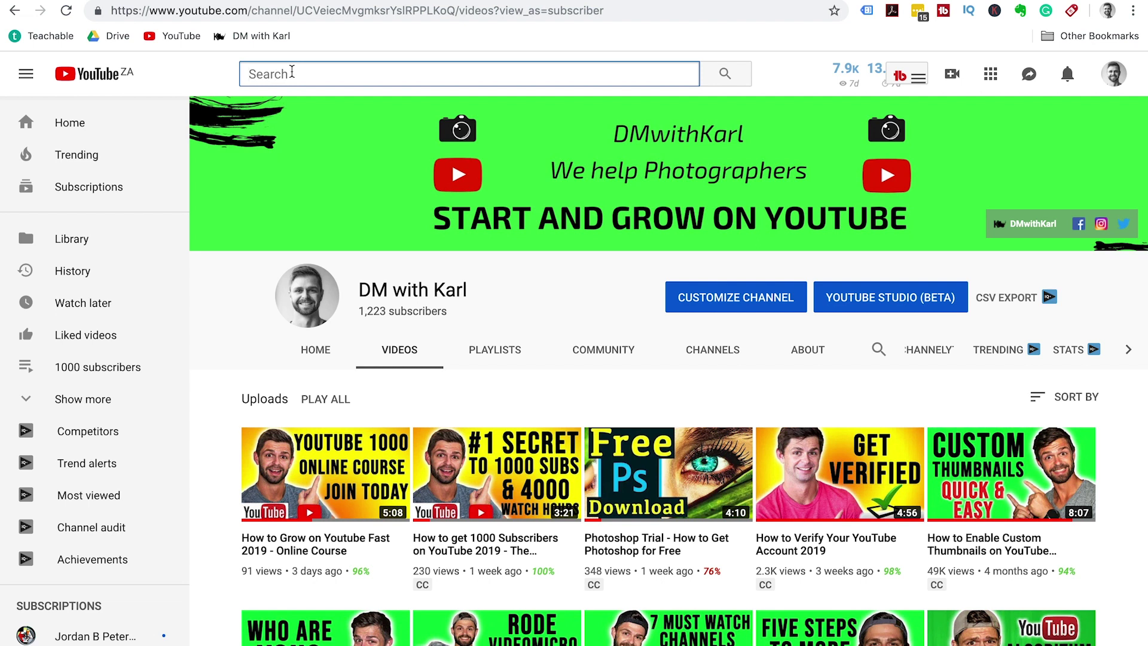
type("how to ver")
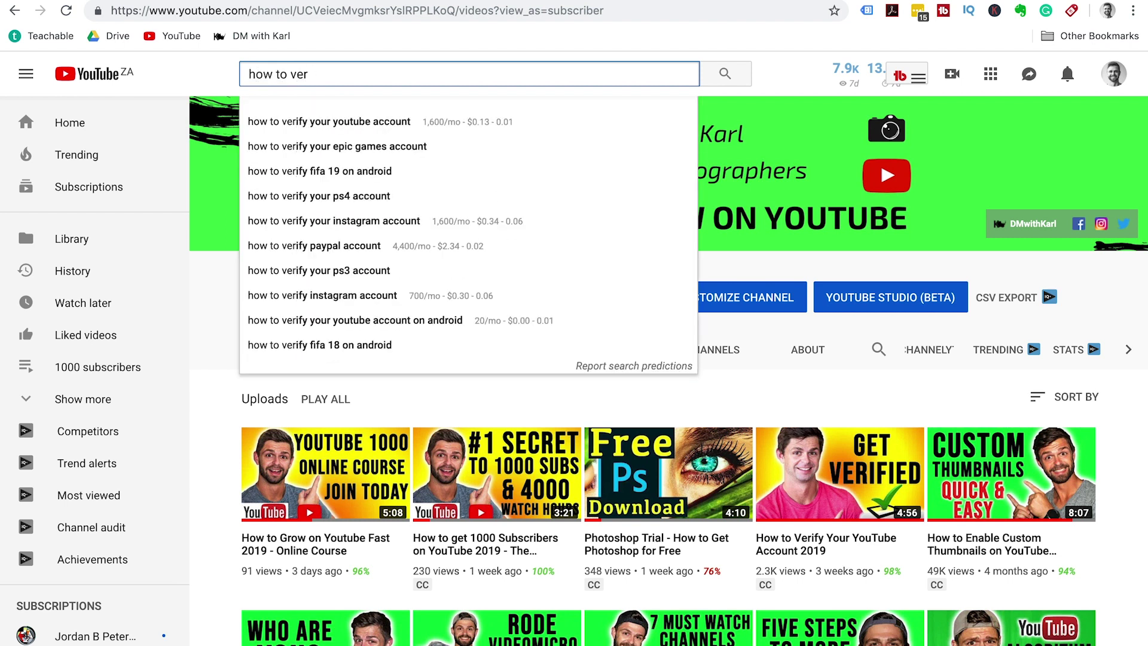
left_click(350, 123)
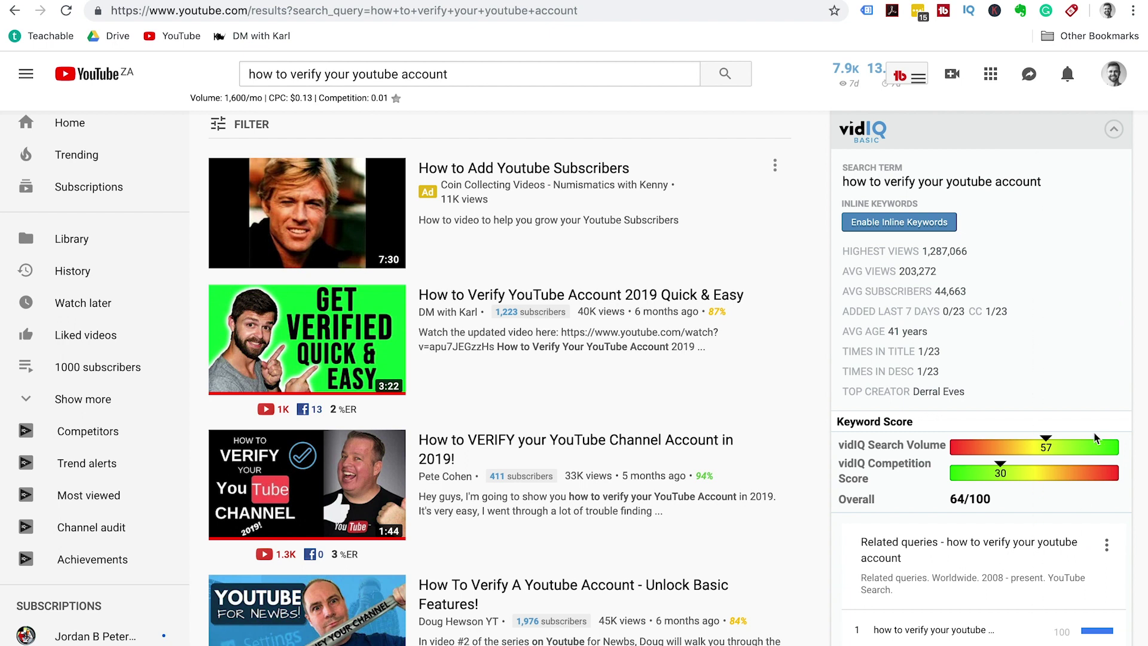
mouse_move(867, 519)
mouse_move(904, 423)
mouse_move(955, 514)
scroll(1028, 540, "down", 7)
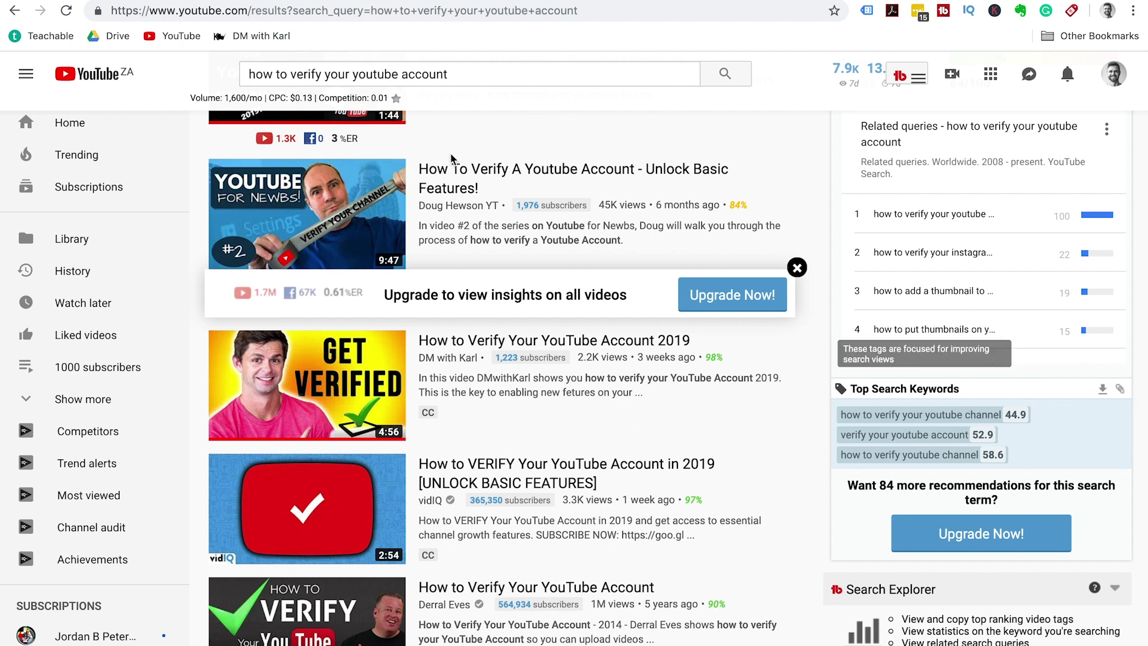
Check the scores of the Top Search Keywords chips in the vidIQ sidebar
mouse_move(937, 422)
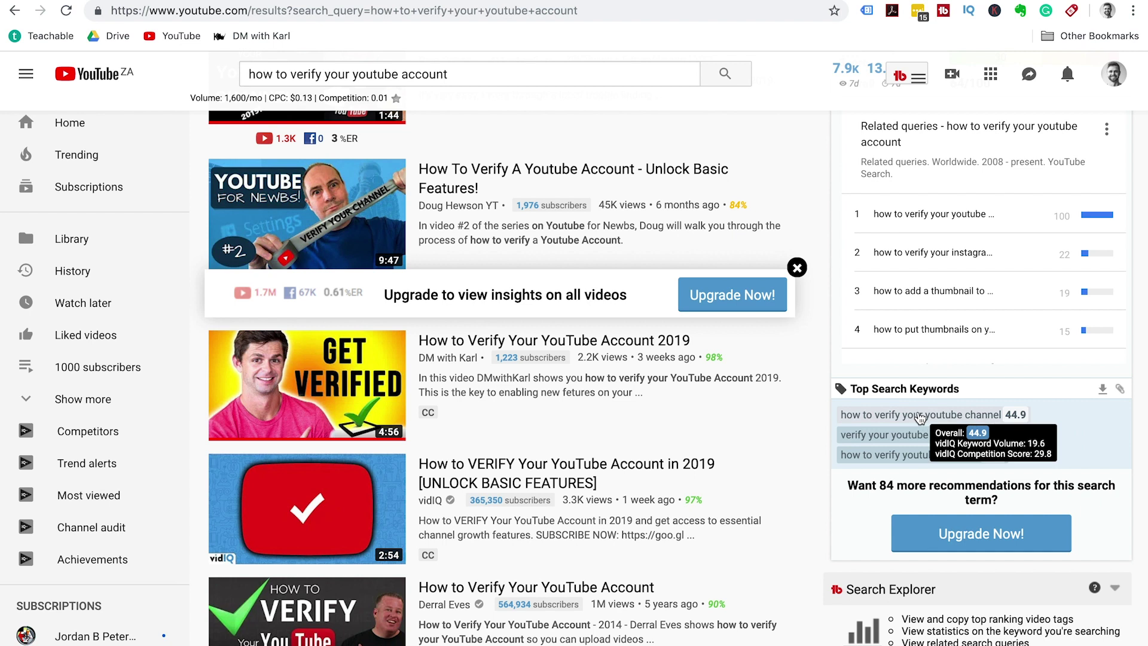
mouse_move(905, 441)
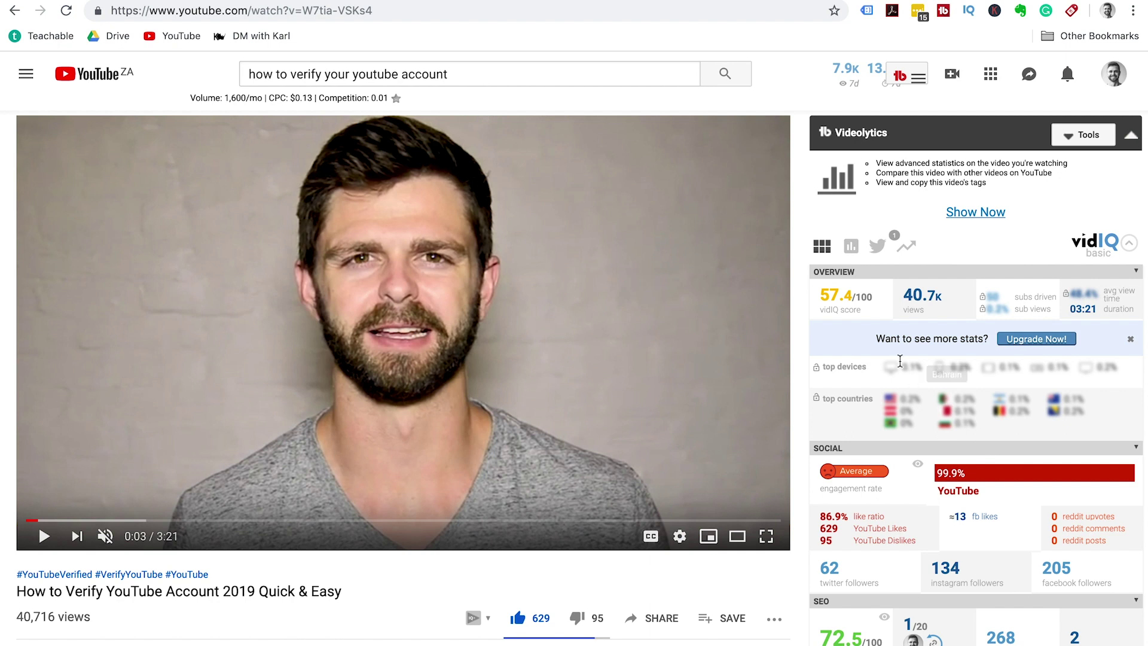
Read the tooltips for the 72.5/100 SEO score and an SEO metric cell
mouse_move(837, 298)
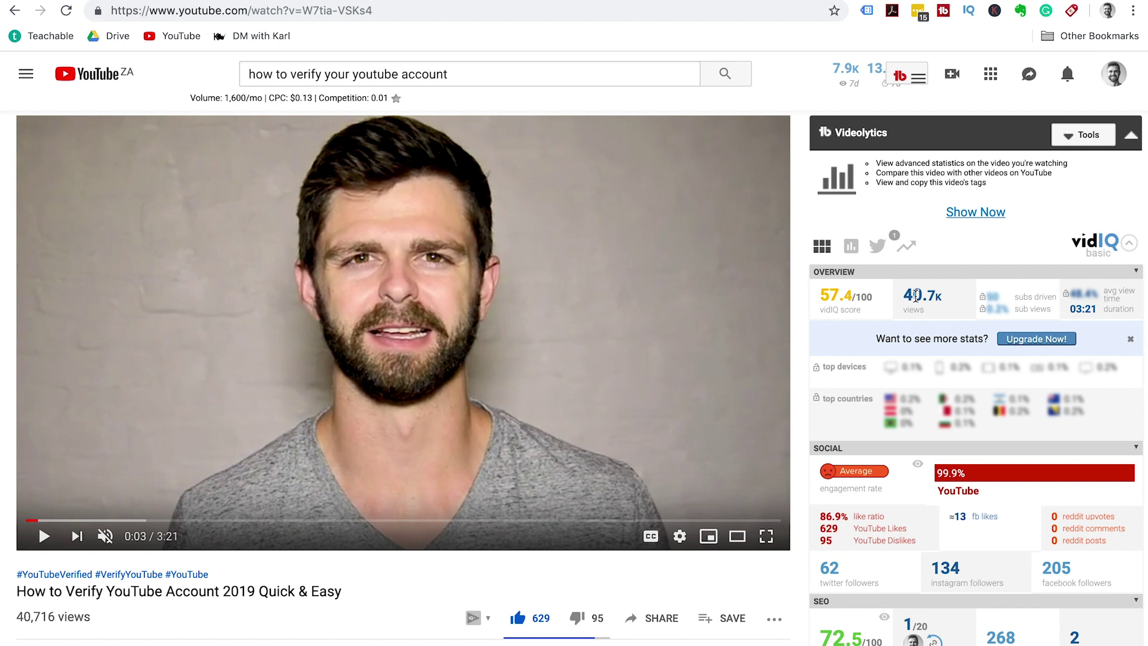
scroll(915, 295, "down", 3)
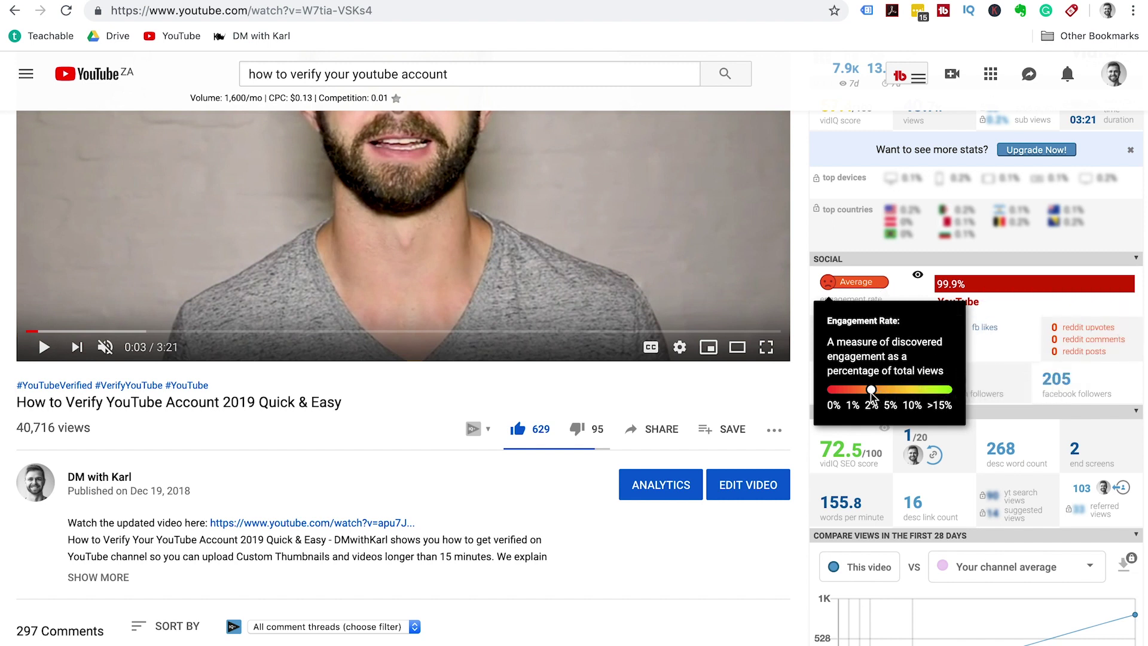
mouse_move(960, 329)
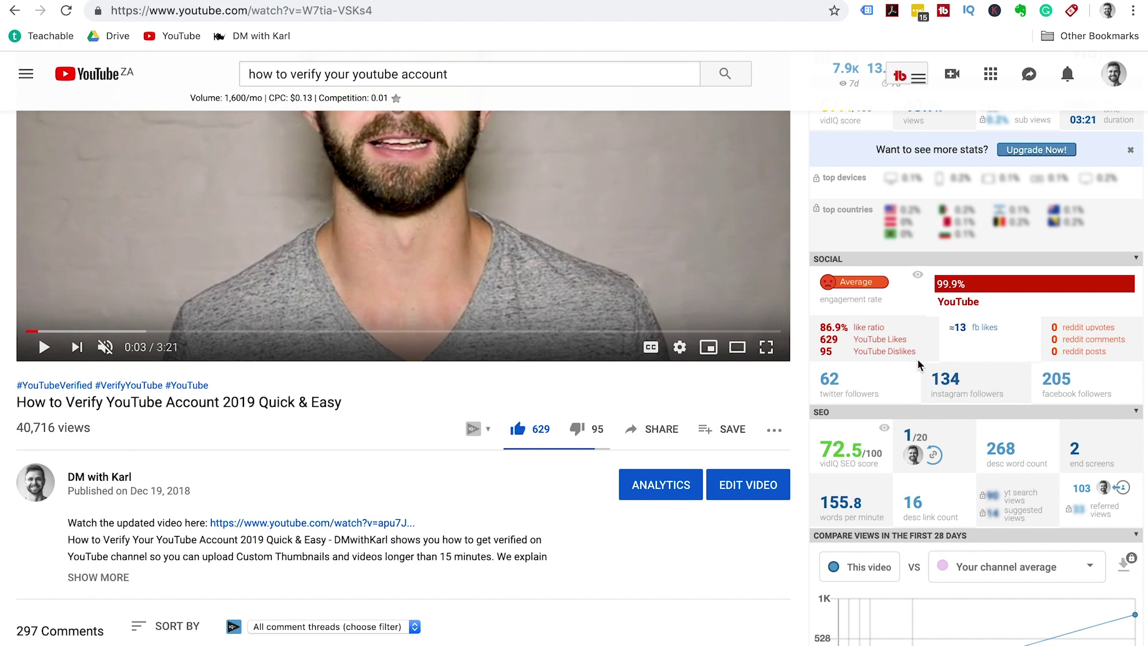
Scroll down to the 28-day Compare Views chart and read the remaining metric explanations
scroll(845, 302, "down", 3)
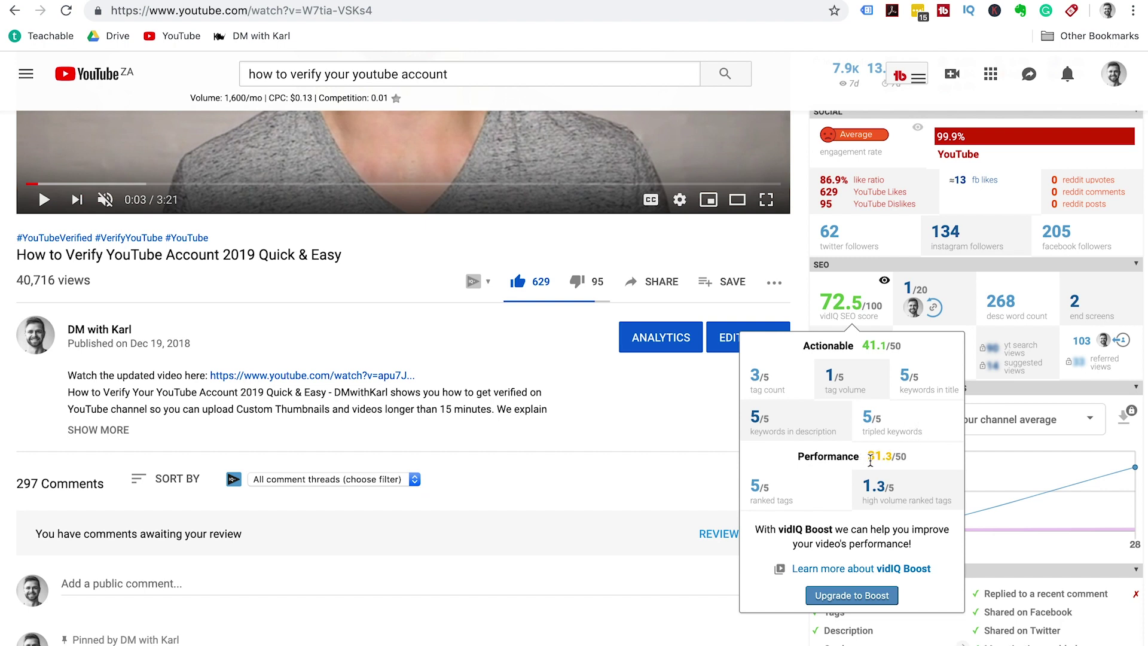
scroll(897, 455, "down", 1)
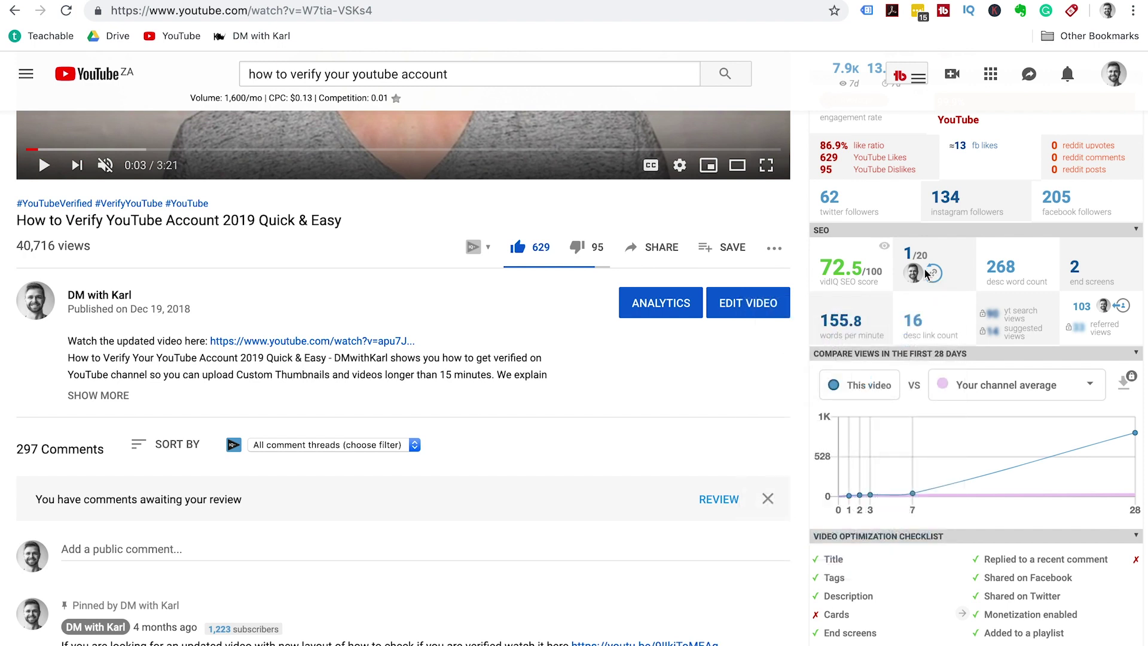
mouse_move(921, 255)
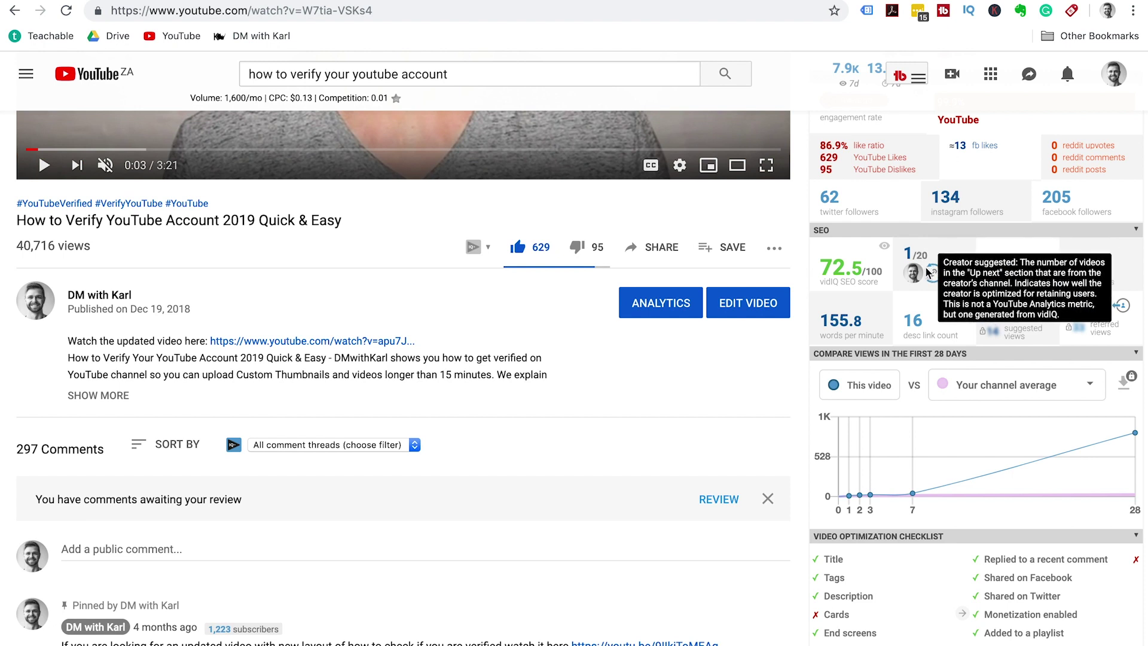
mouse_move(1012, 271)
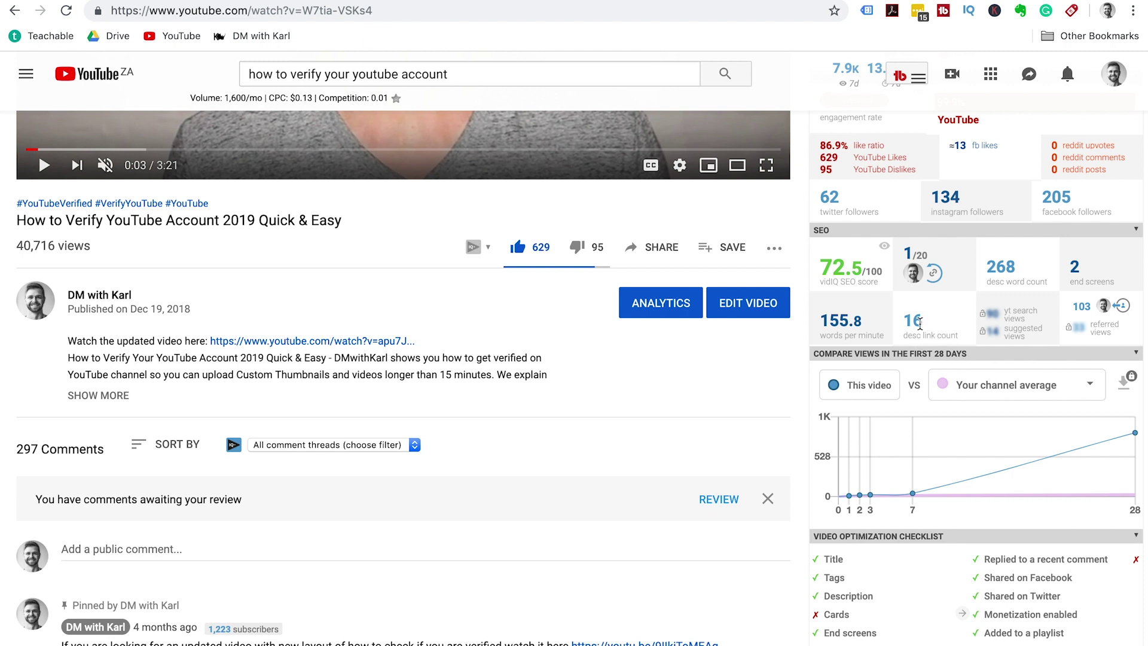
Scroll past the checklist to channel stats (193.2K views, 1,215 subscribers) and Video Tags
mouse_move(1077, 309)
scroll(989, 505, "down", 3)
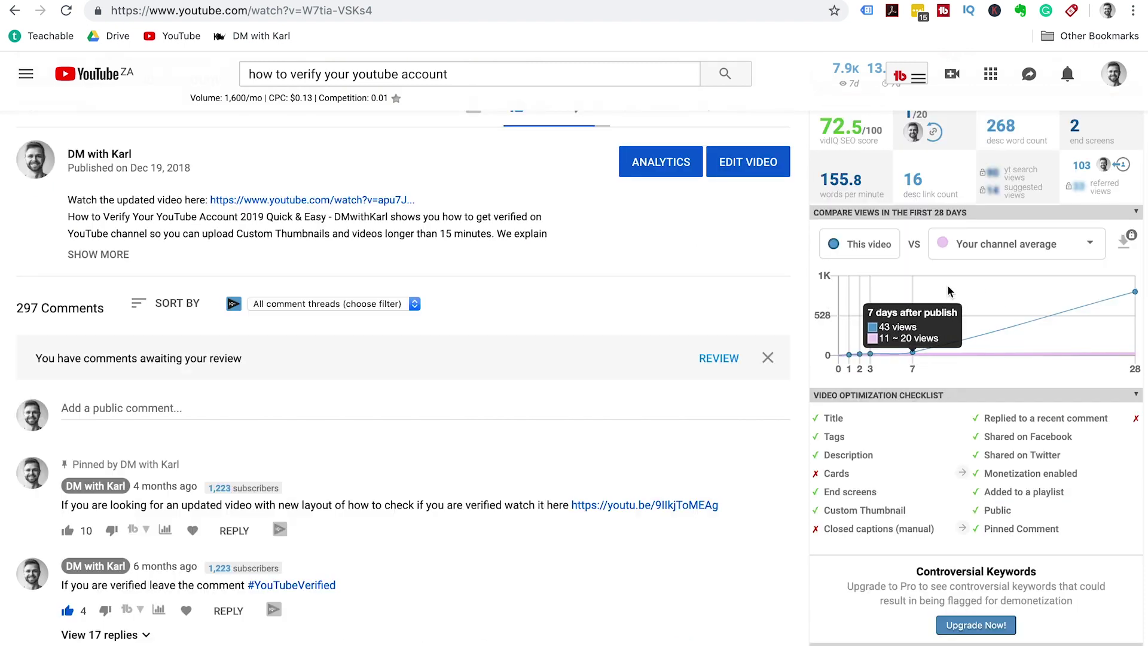
mouse_move(1115, 304)
scroll(921, 242, "down", 3)
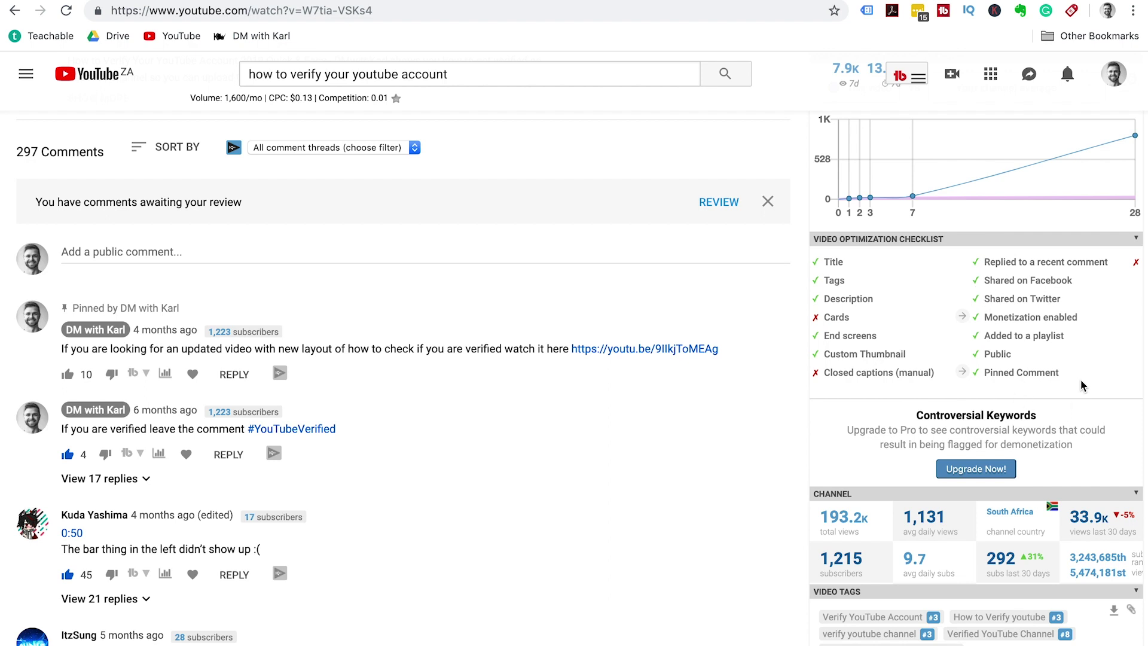
scroll(1082, 386, "down", 3)
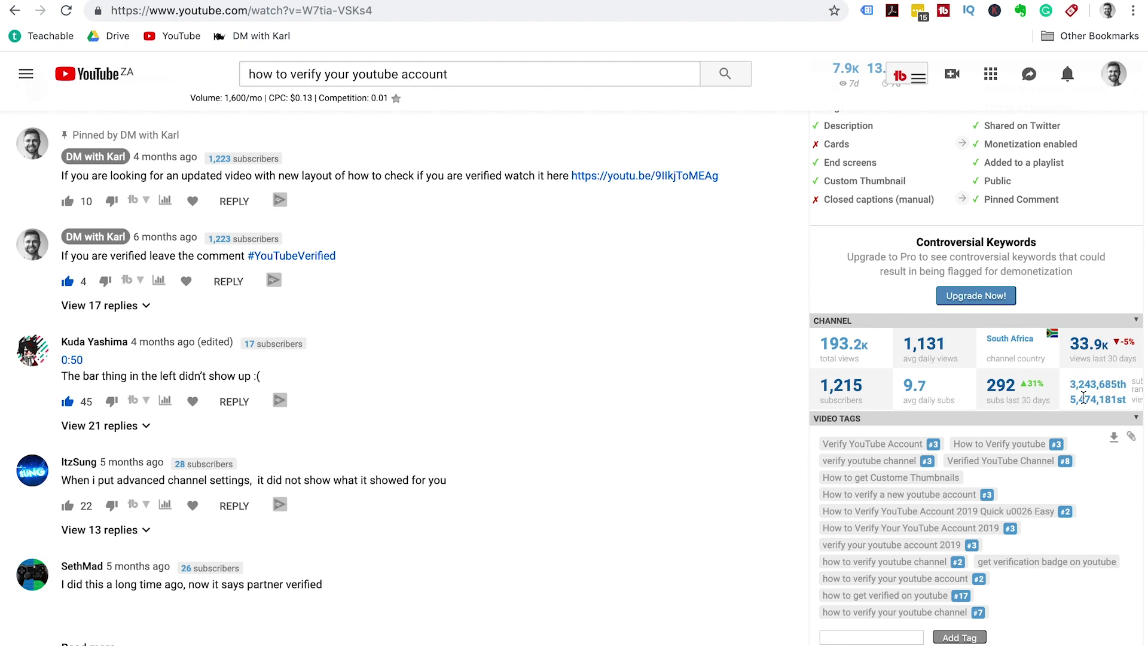
scroll(1043, 366, "down", 2)
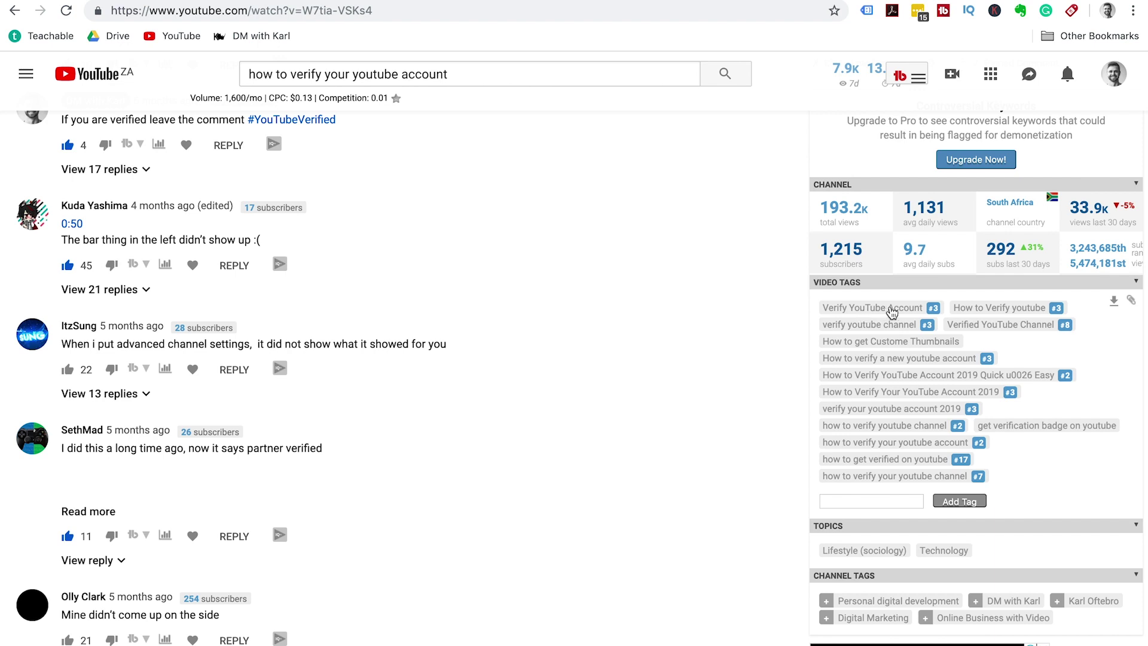
mouse_move(934, 311)
mouse_move(957, 430)
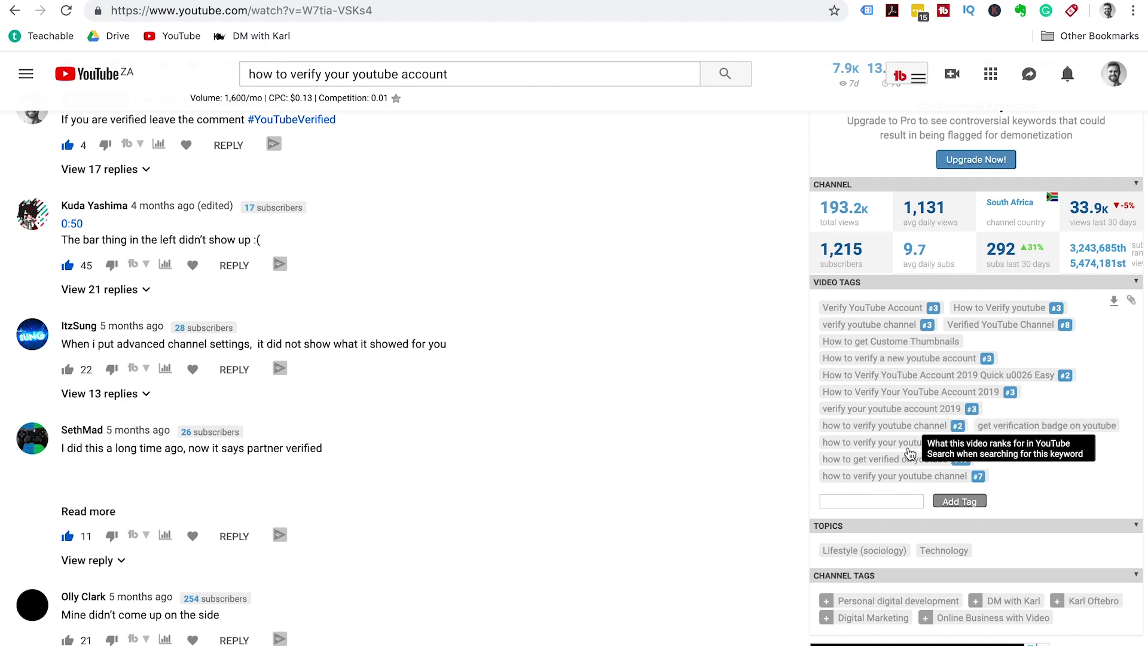
mouse_move(977, 452)
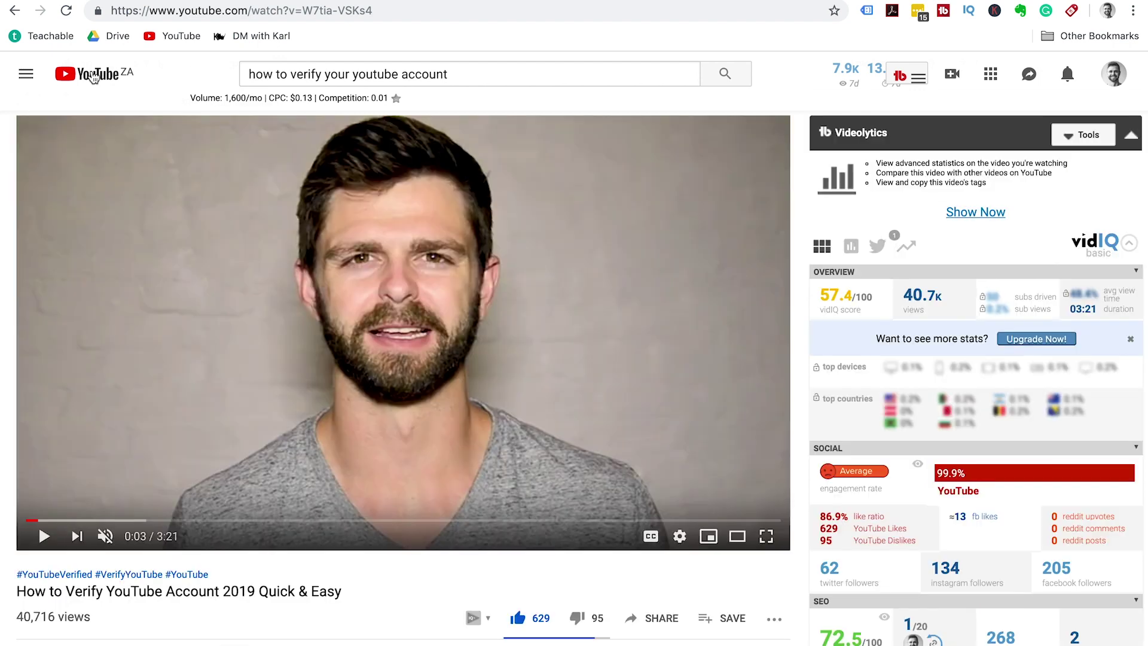
left_click(93, 77)
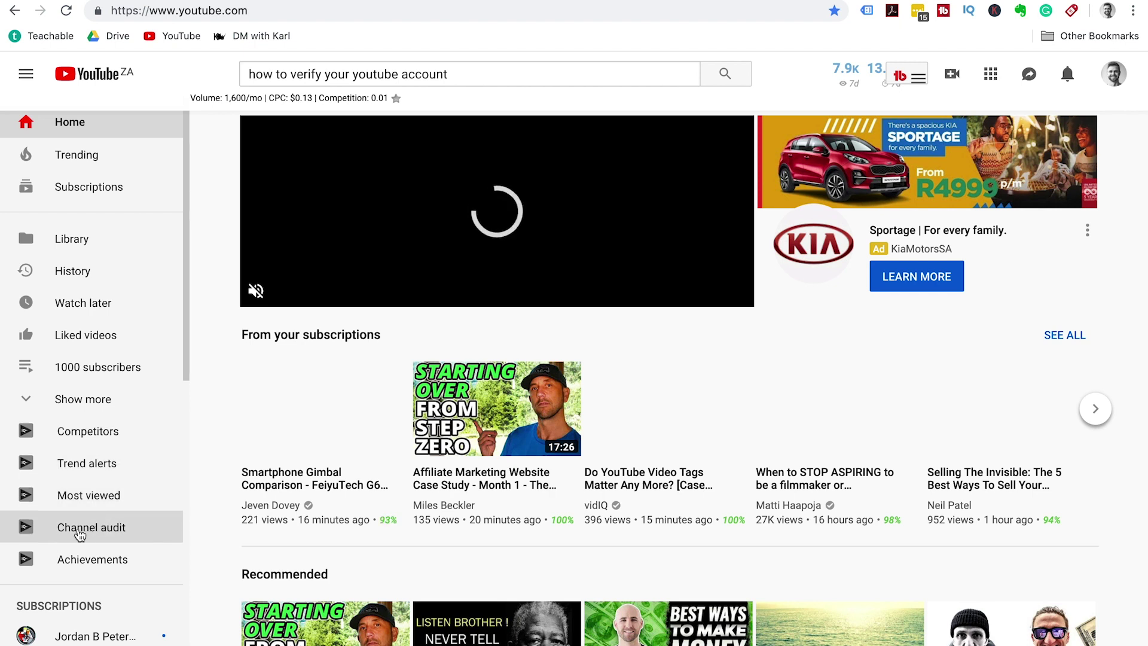
Open vidIQ's Channel Audit report from the YouTube left sidebar
left_click(80, 527)
key("Escape")
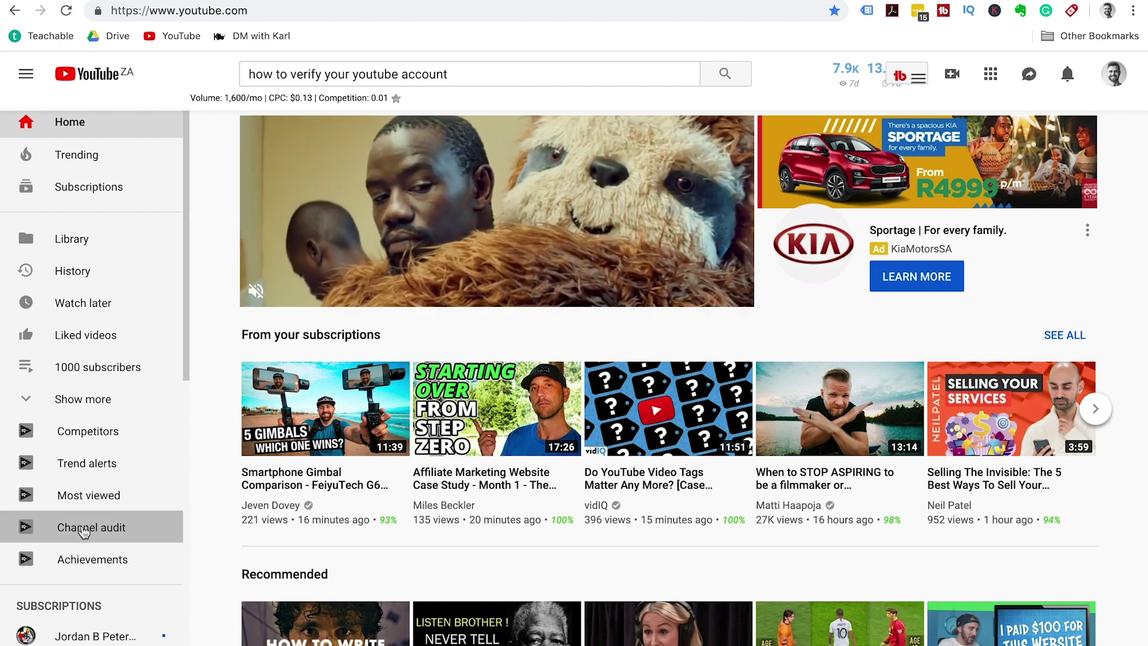
left_click(84, 530)
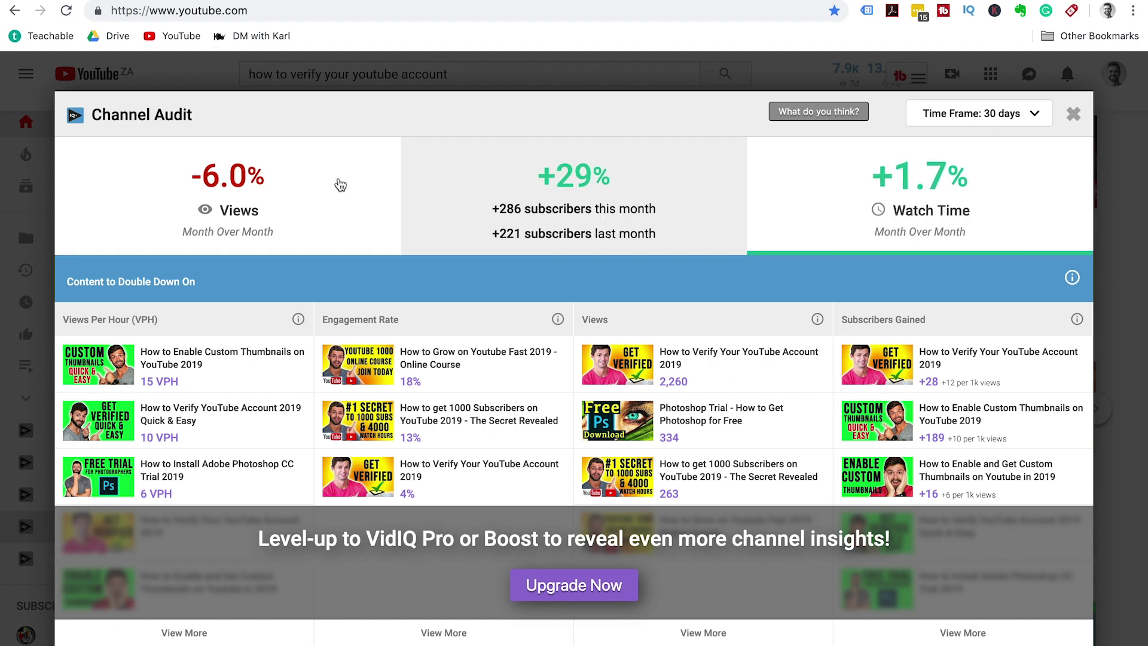
Compare views (-6.0%), subscribers gained (+29%) and watch time (+1.7%) against last month
mouse_move(229, 208)
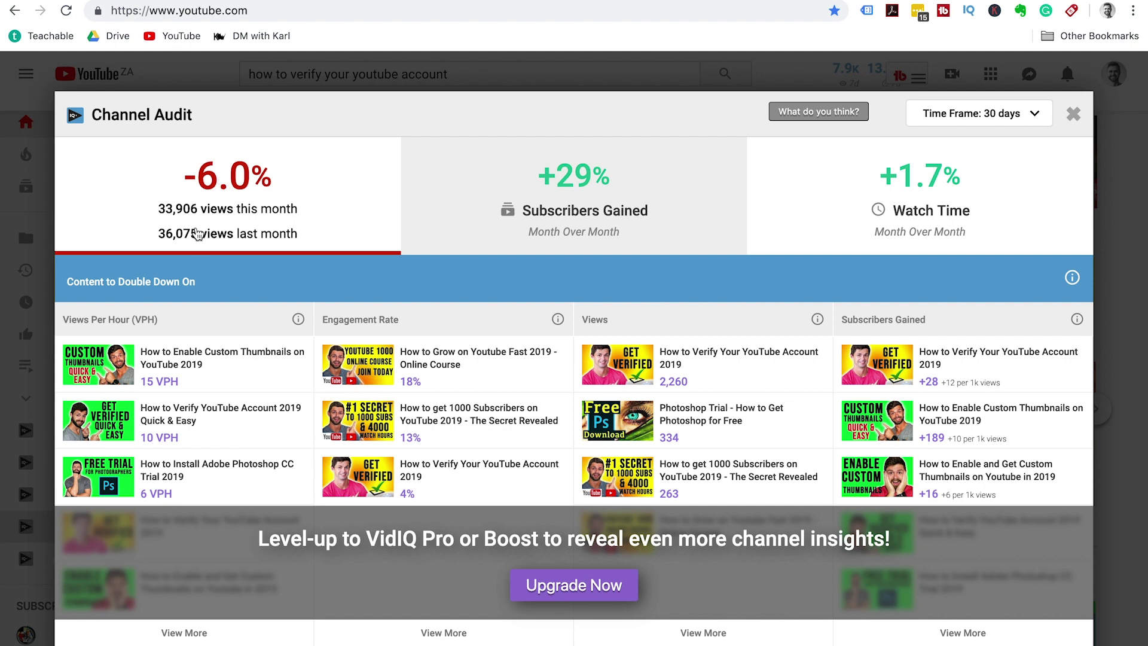
left_click(521, 217)
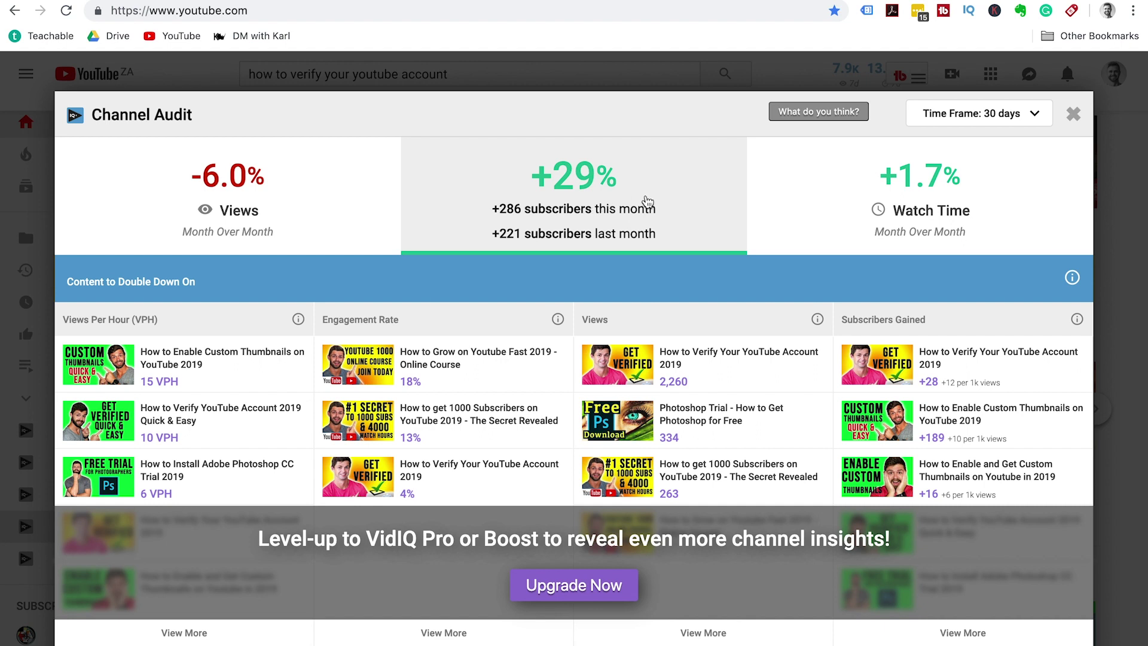
left_click(863, 219)
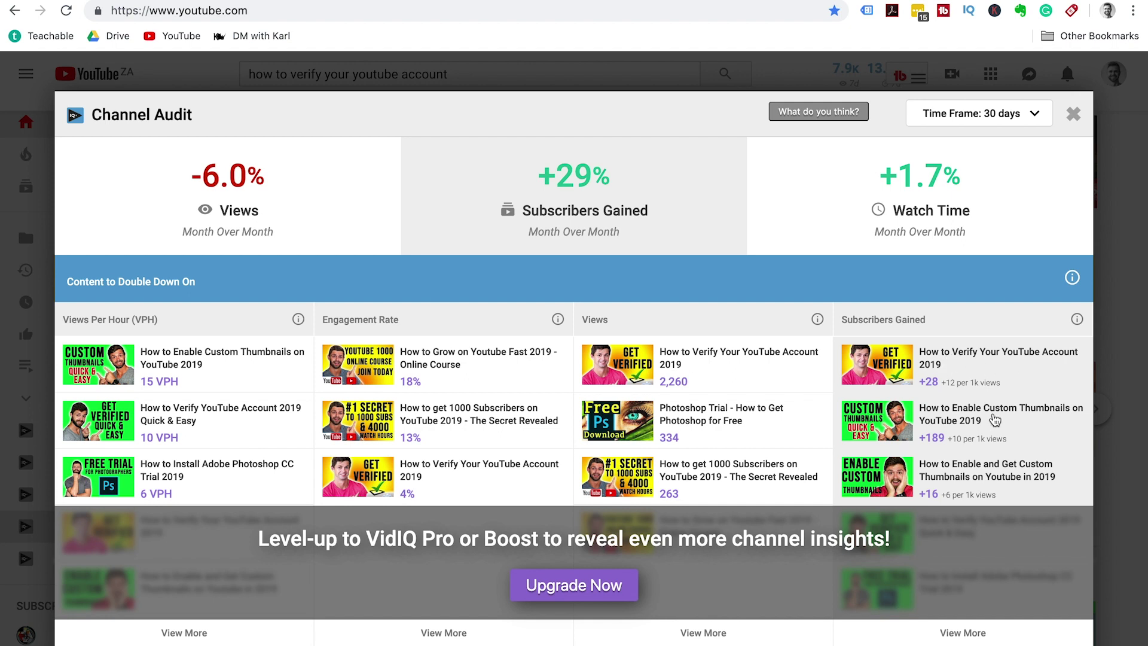
scroll(983, 490, "down", 5)
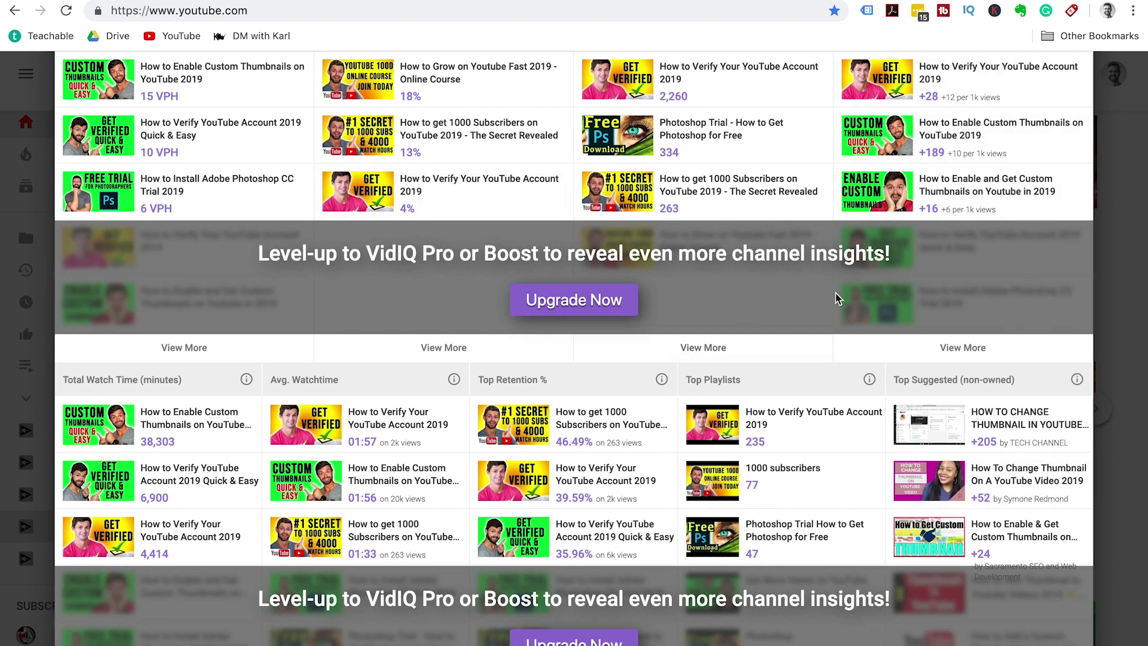
scroll(574, 454, "down", 4)
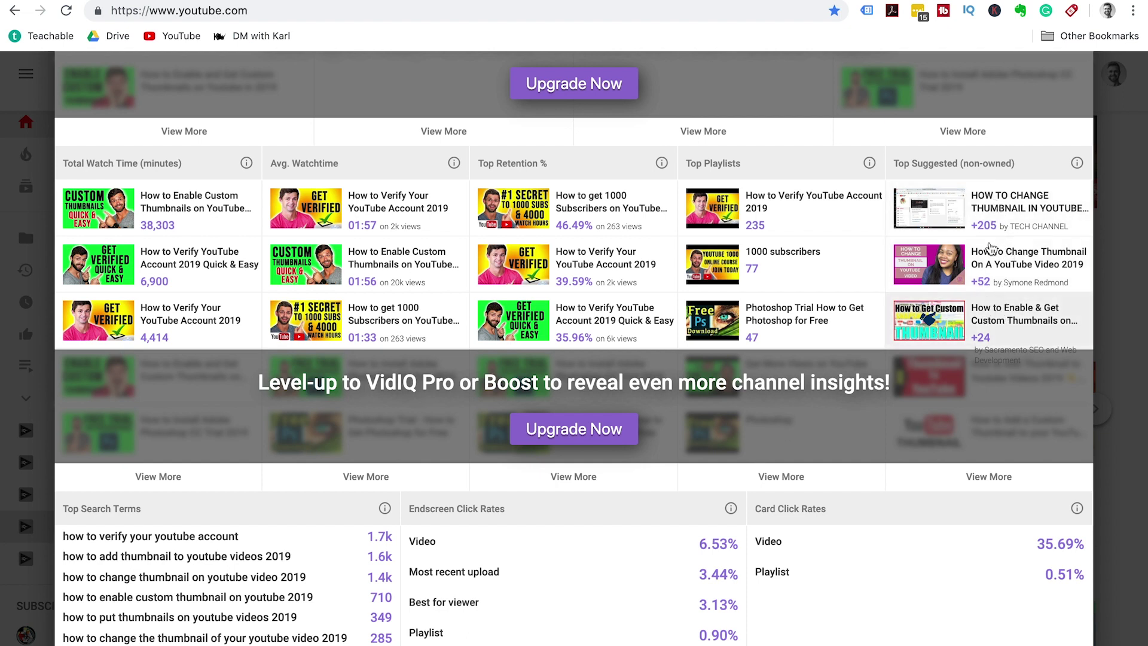
scroll(559, 588, "down", 3)
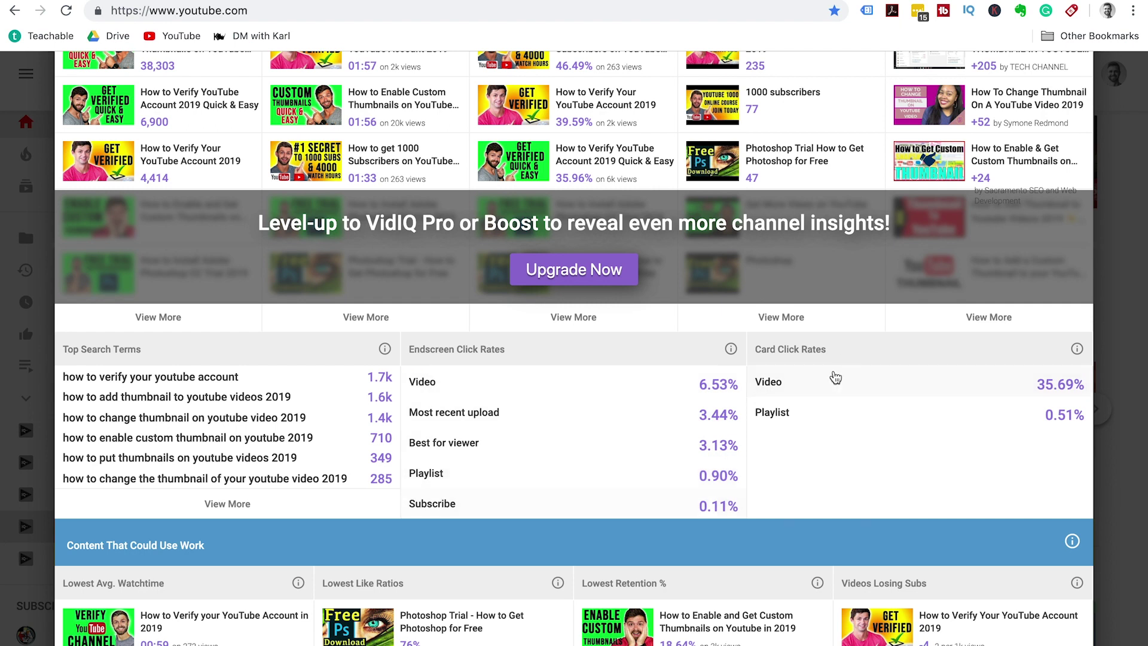
scroll(643, 496, "down", 5)
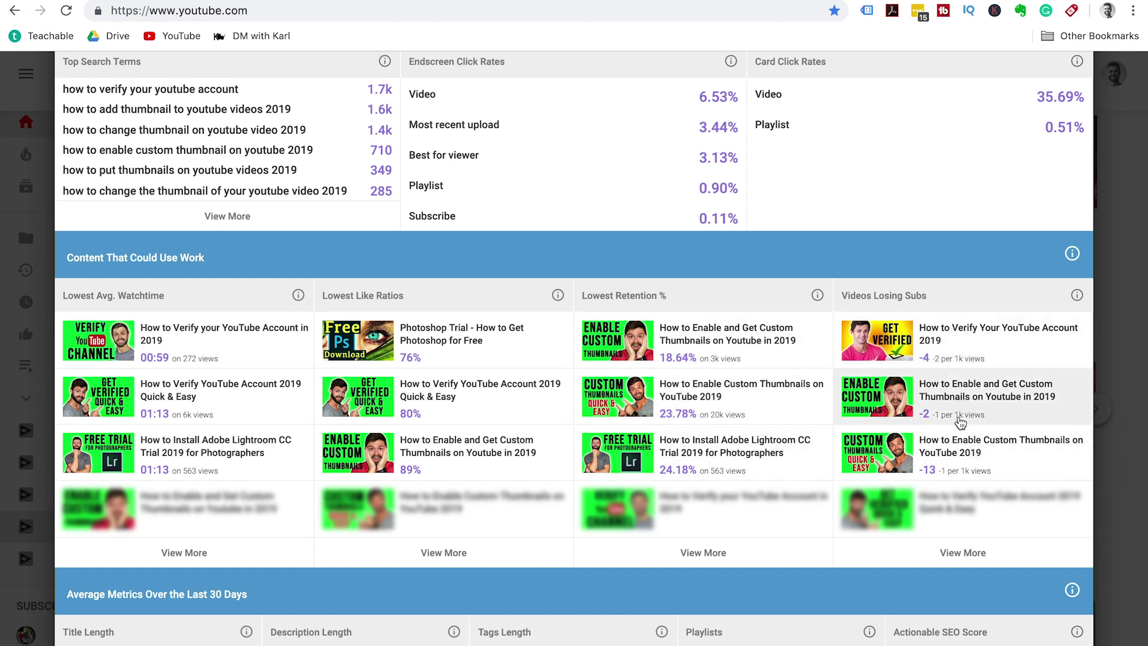
Scroll down the vidIQ channel audit page
scroll(594, 484, "down", 5)
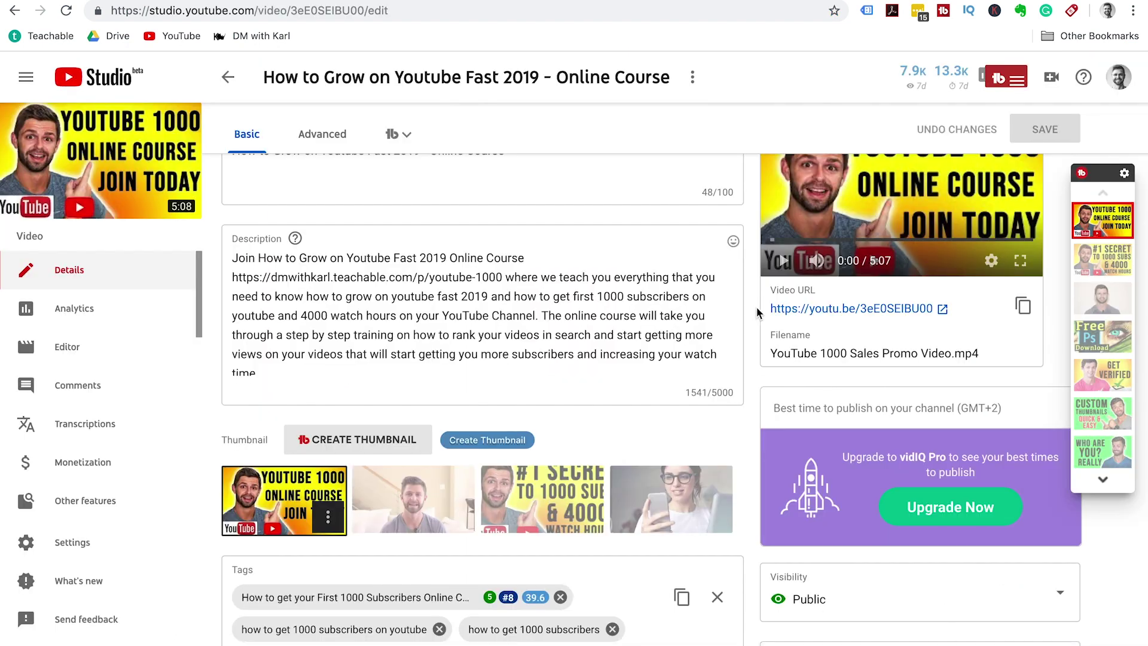
Scroll to vidIQ Recommended Tags and check their scores (48.8, 46.6, 46.3)
scroll(756, 307, "down", 3)
scroll(756, 311, "down", 2)
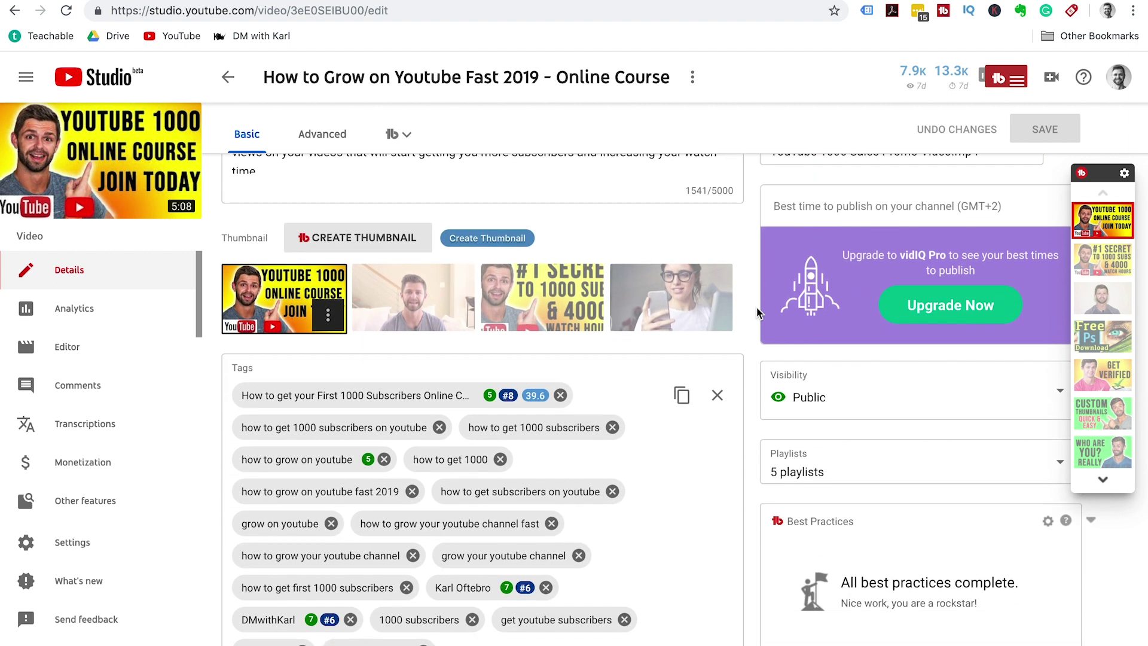
scroll(757, 312, "down", 3)
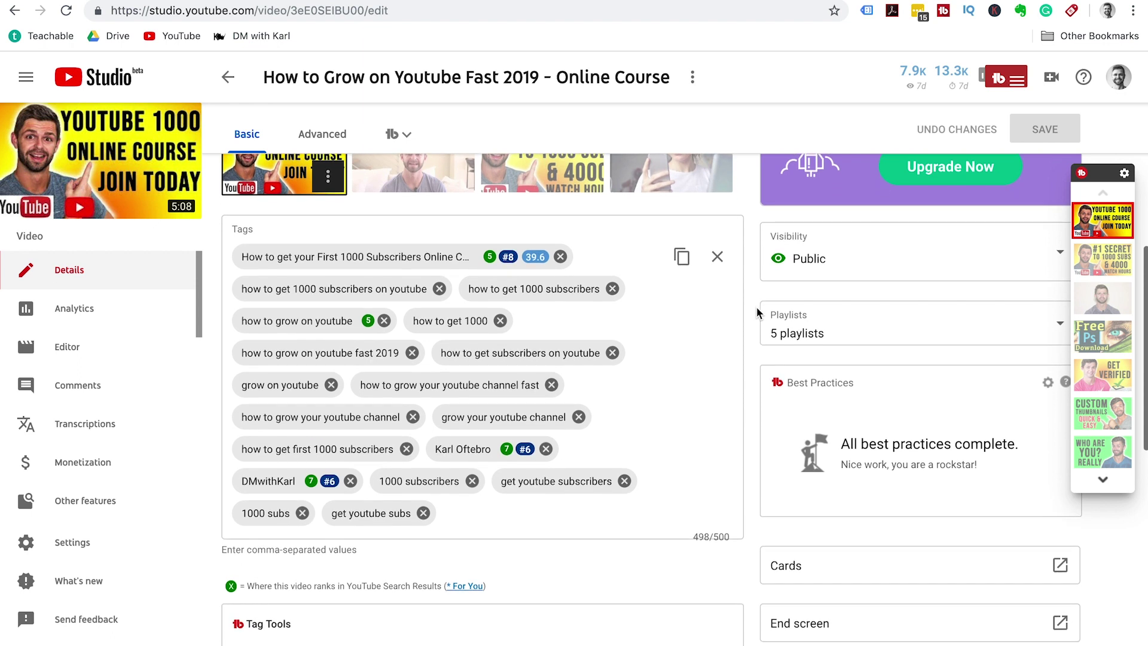
scroll(756, 307, "down", 6)
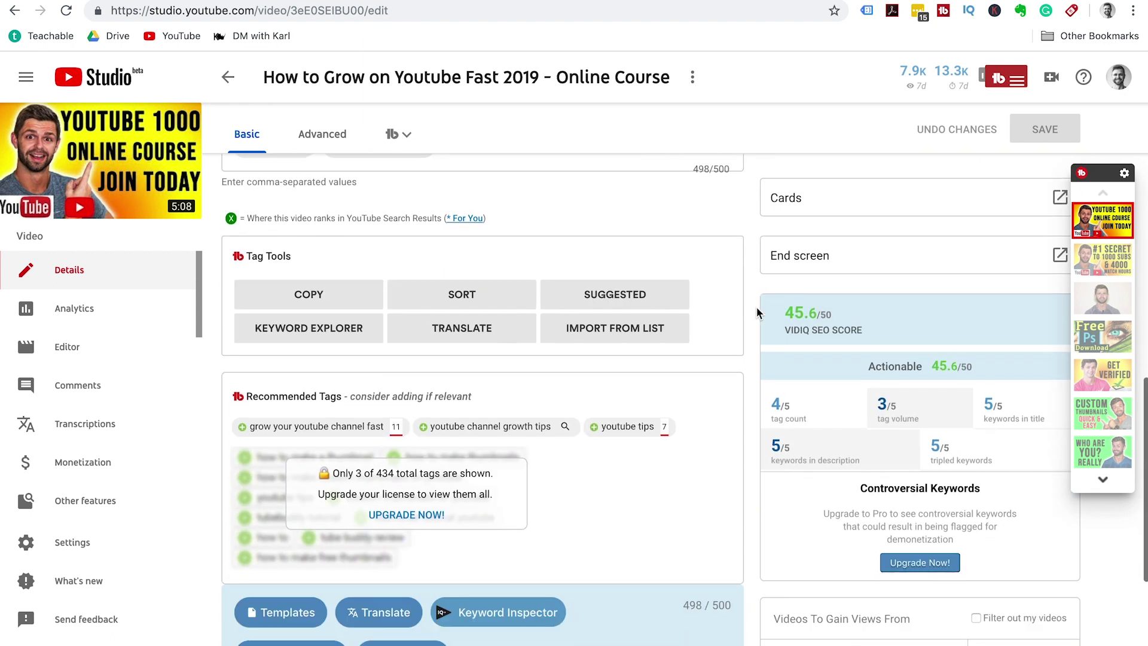
scroll(756, 306, "down", 5)
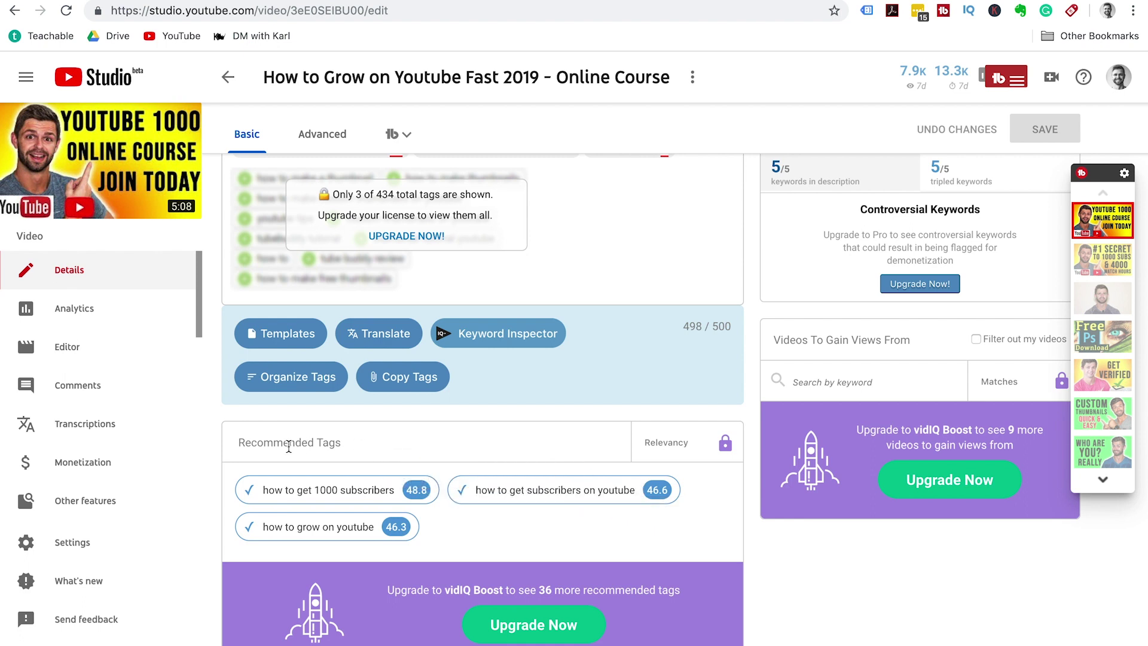
scroll(554, 437, "up", 8)
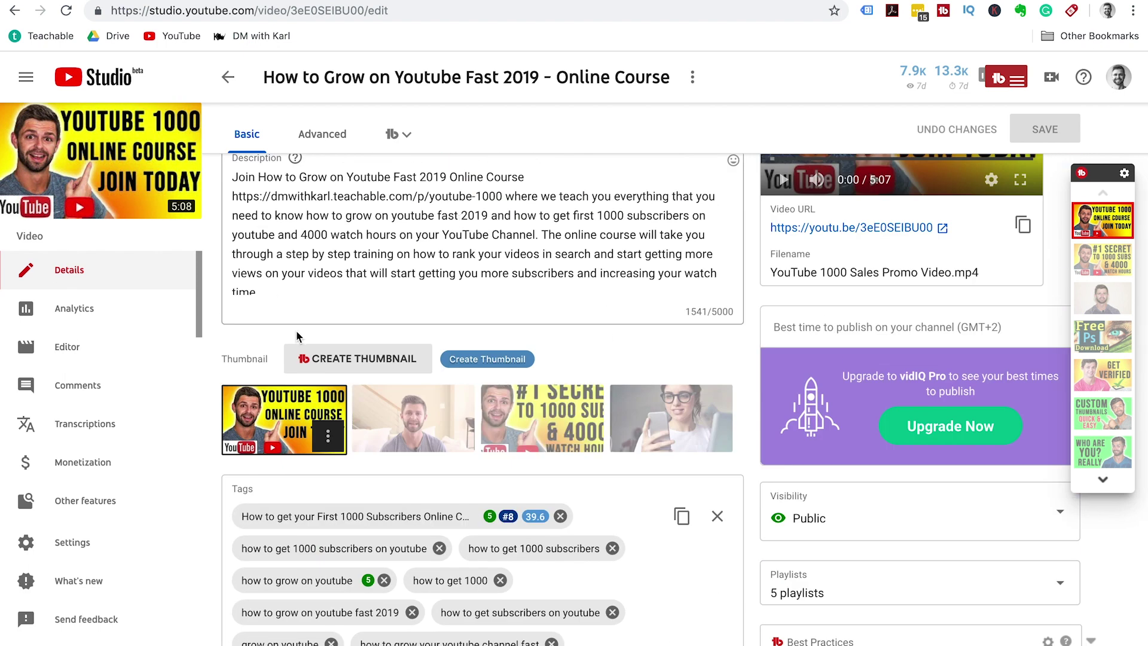
scroll(646, 335, "down", 8)
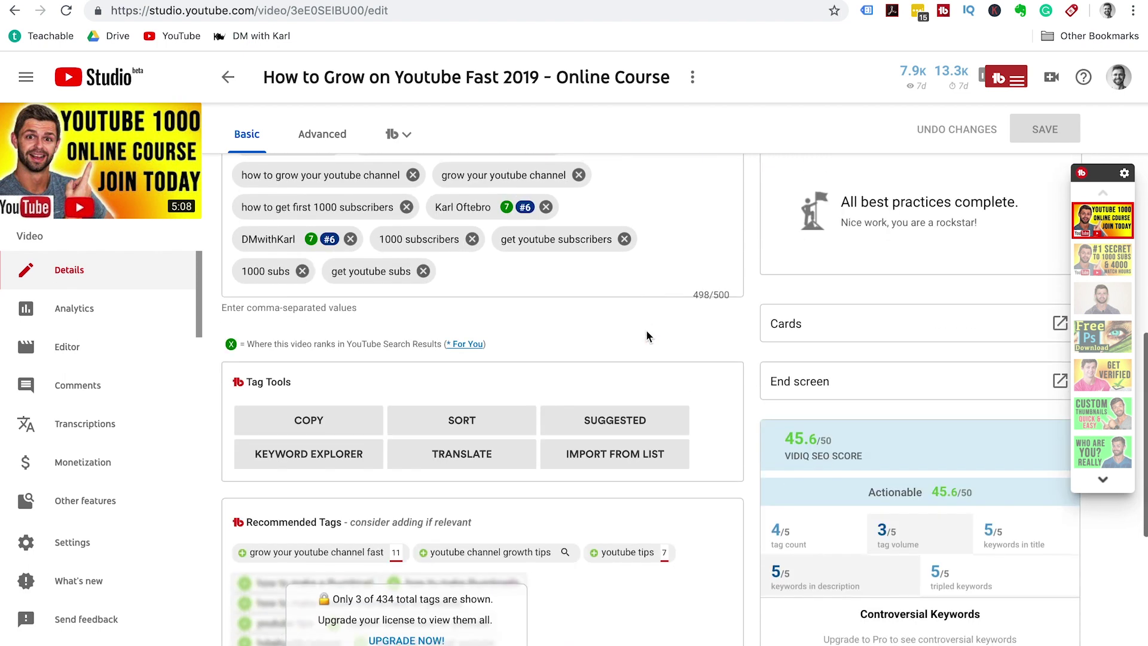
scroll(646, 333, "up", 1)
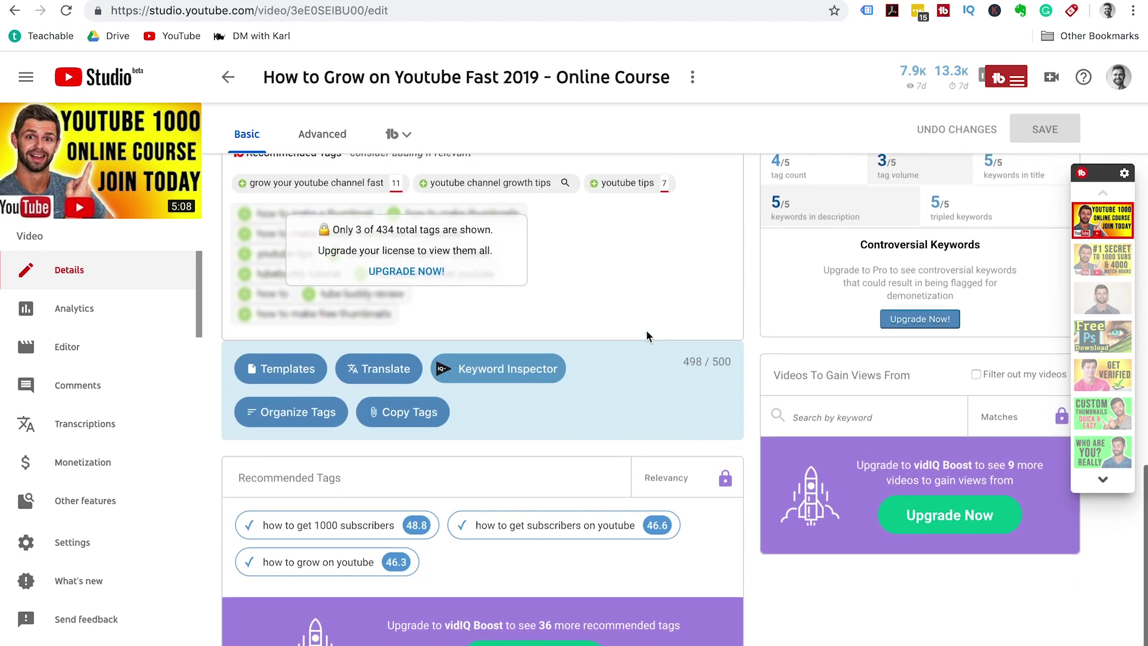
scroll(647, 332, "down", 1)
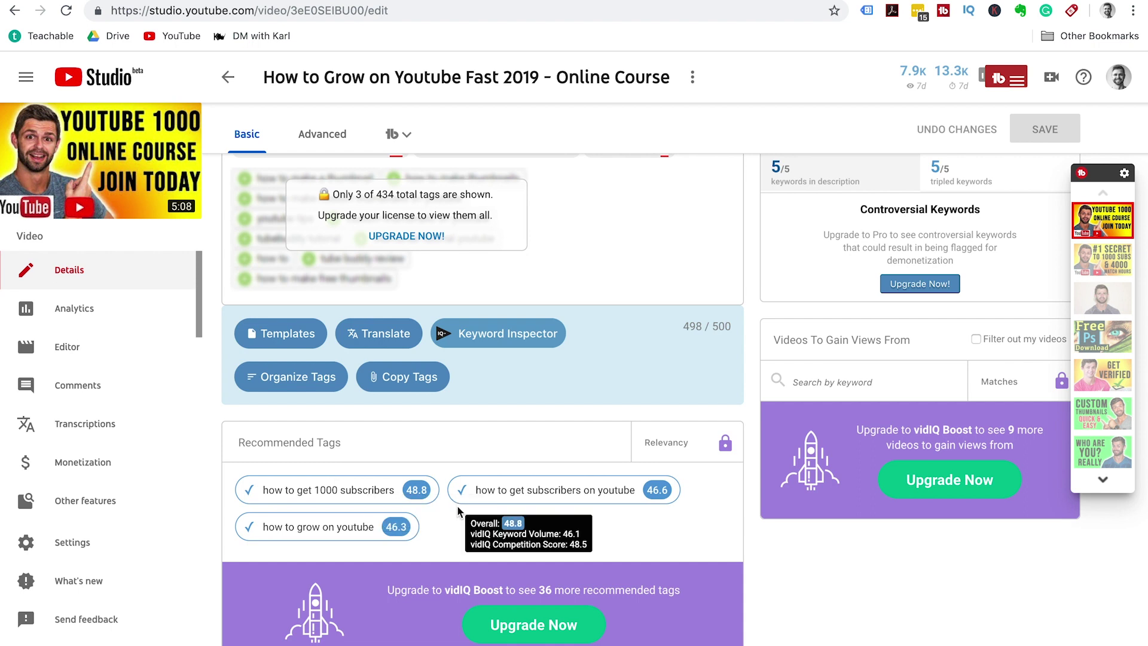
mouse_move(343, 490)
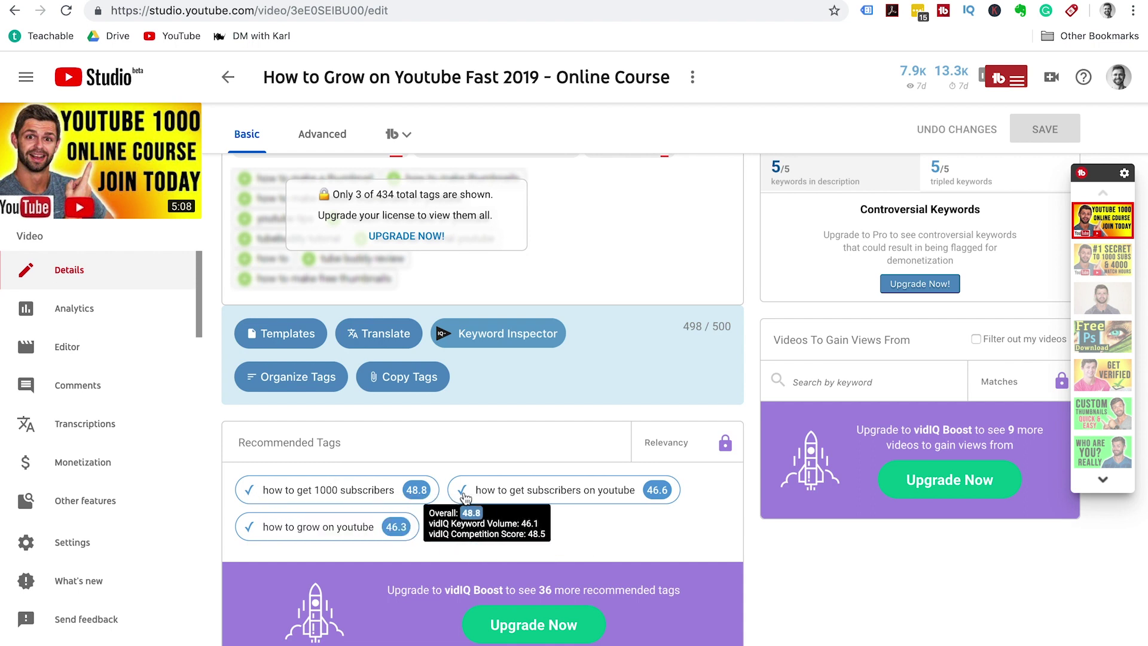
mouse_move(545, 490)
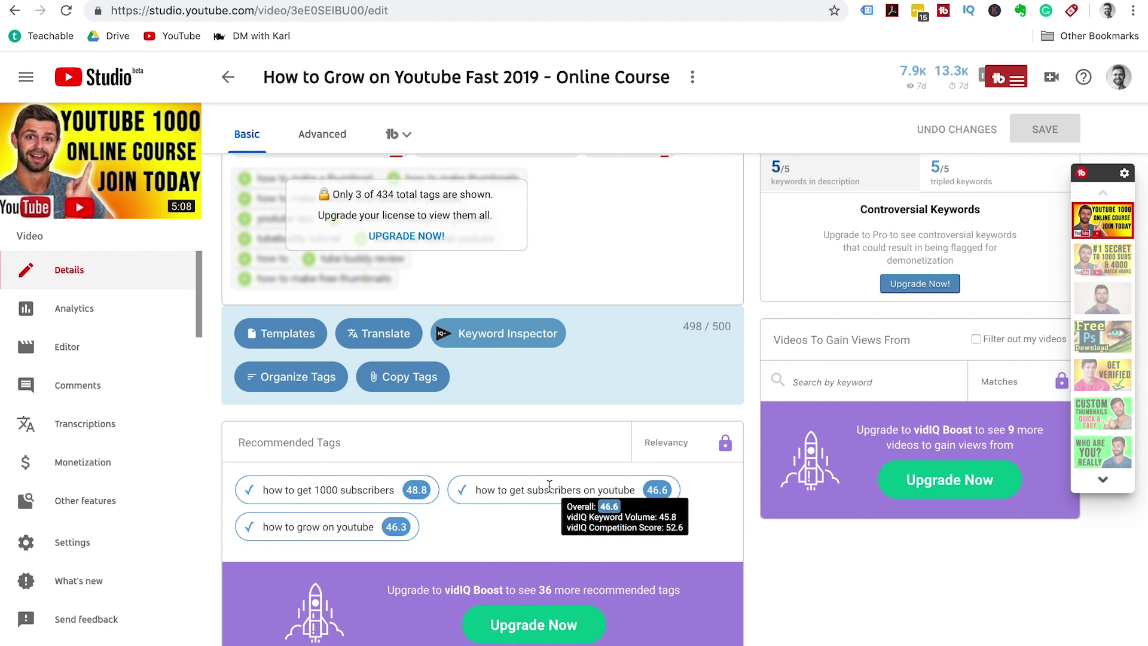
Add the recommended tag 'how to get subscribers on youtube' to the video's tags
left_click(464, 496)
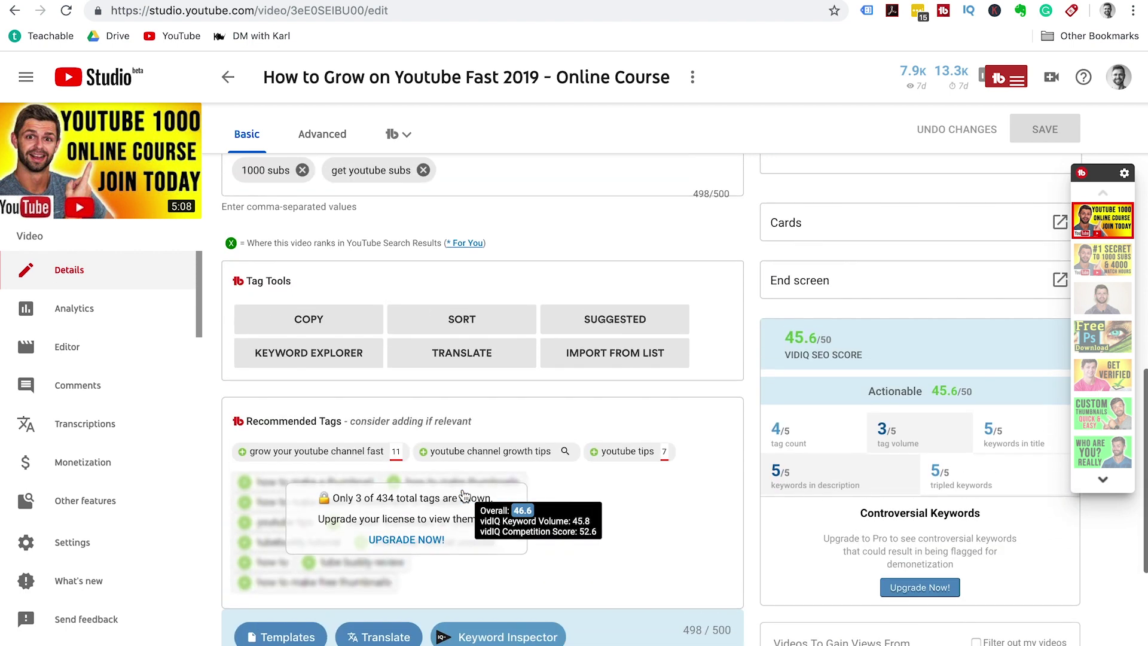
scroll(472, 437, "up", 5)
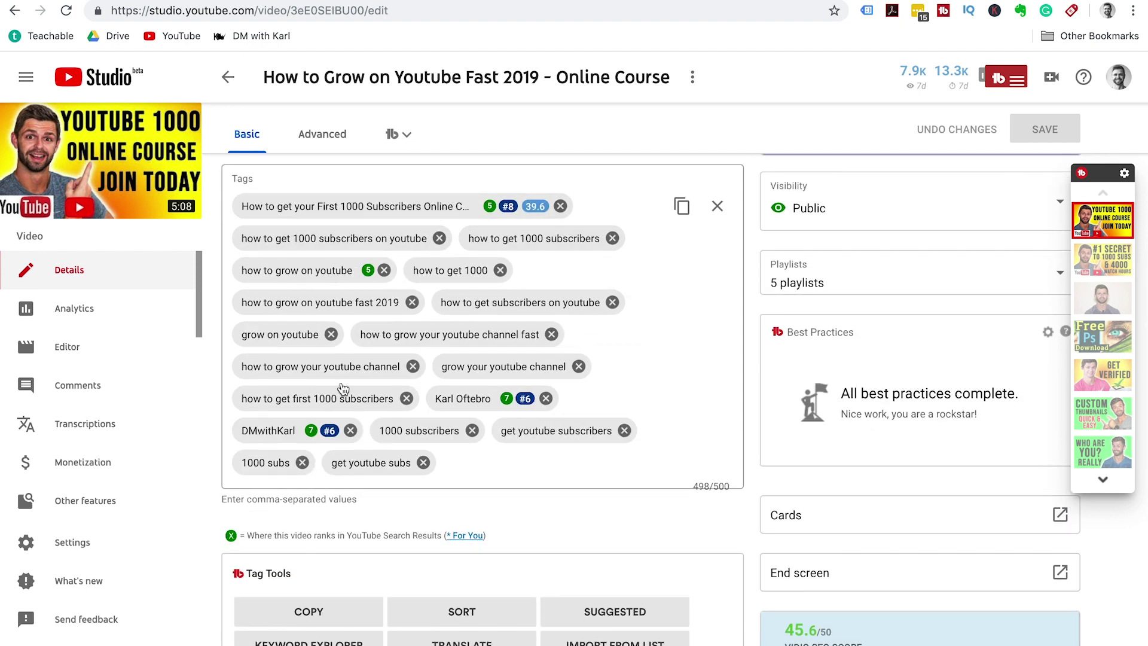
scroll(624, 439, "down", 5)
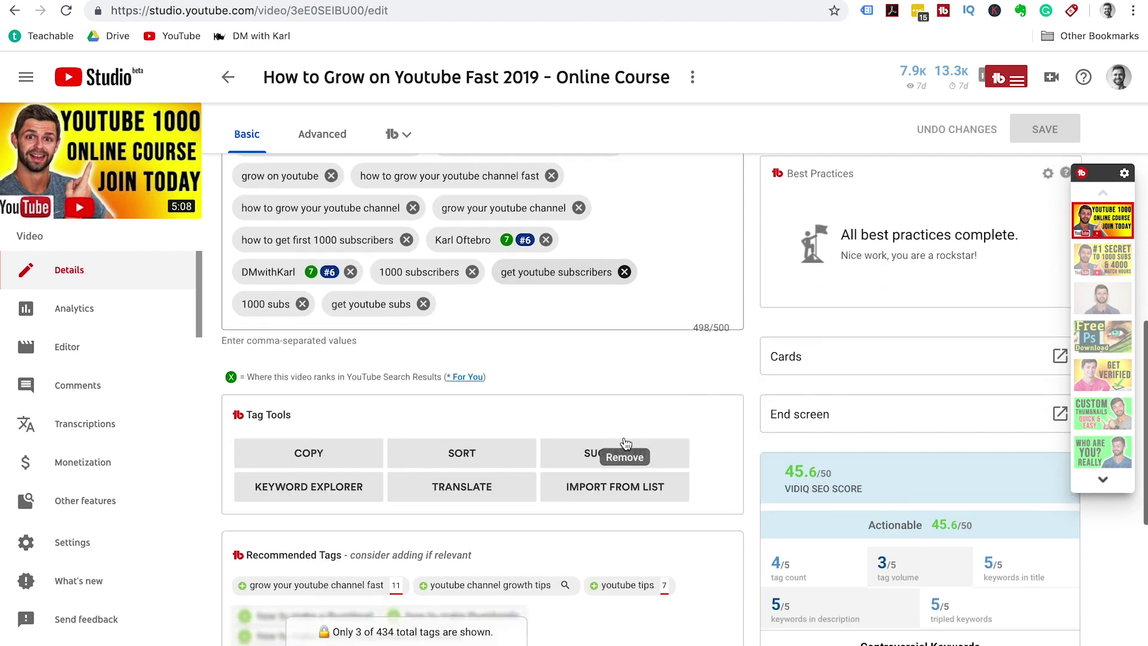